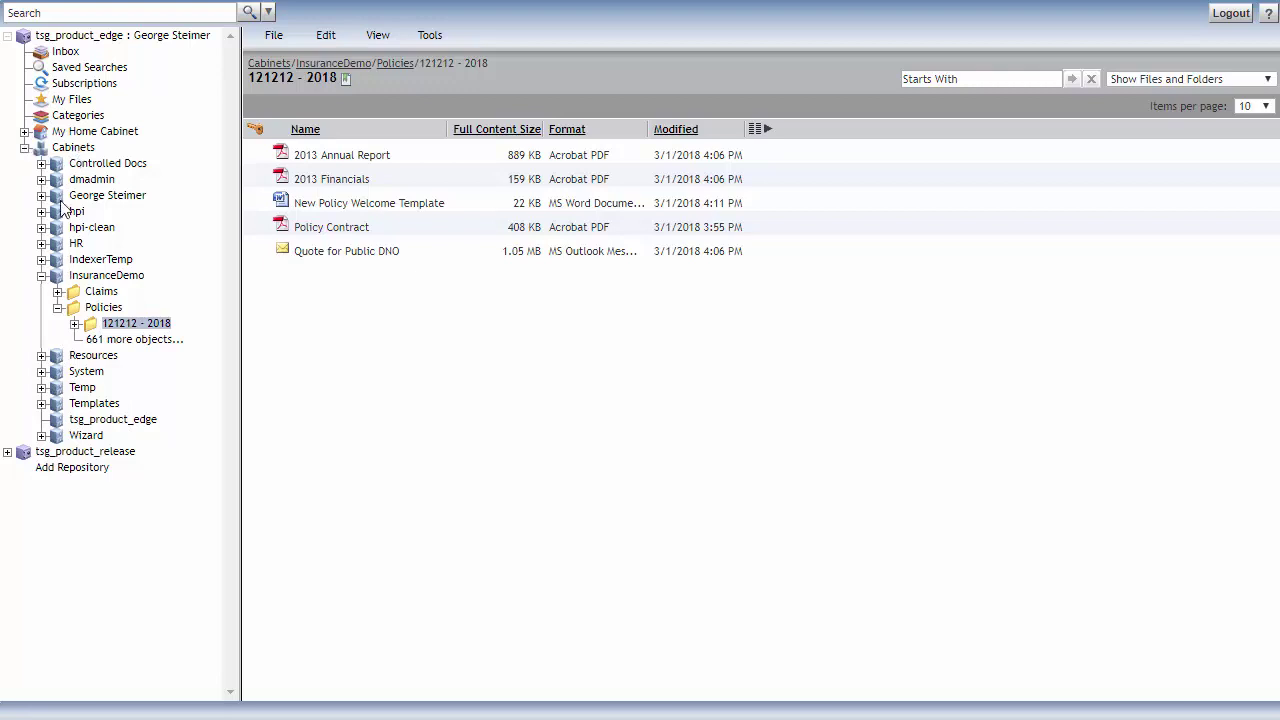
# Expand Claims under InsuranceDemo to show the claim folders.
pyautogui.click(57, 292)
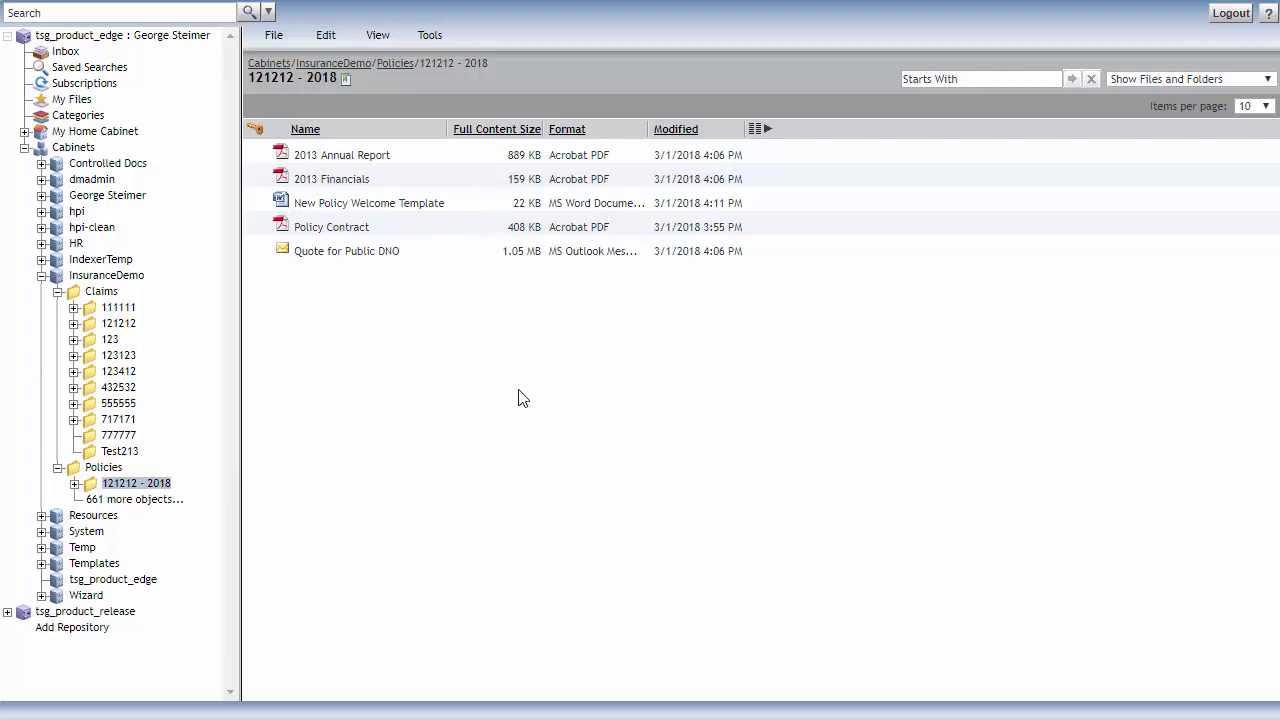
# Review column preferences for the 121212 - 2018 list with Default Items, then cancel without changes.
pyautogui.click(760, 135)
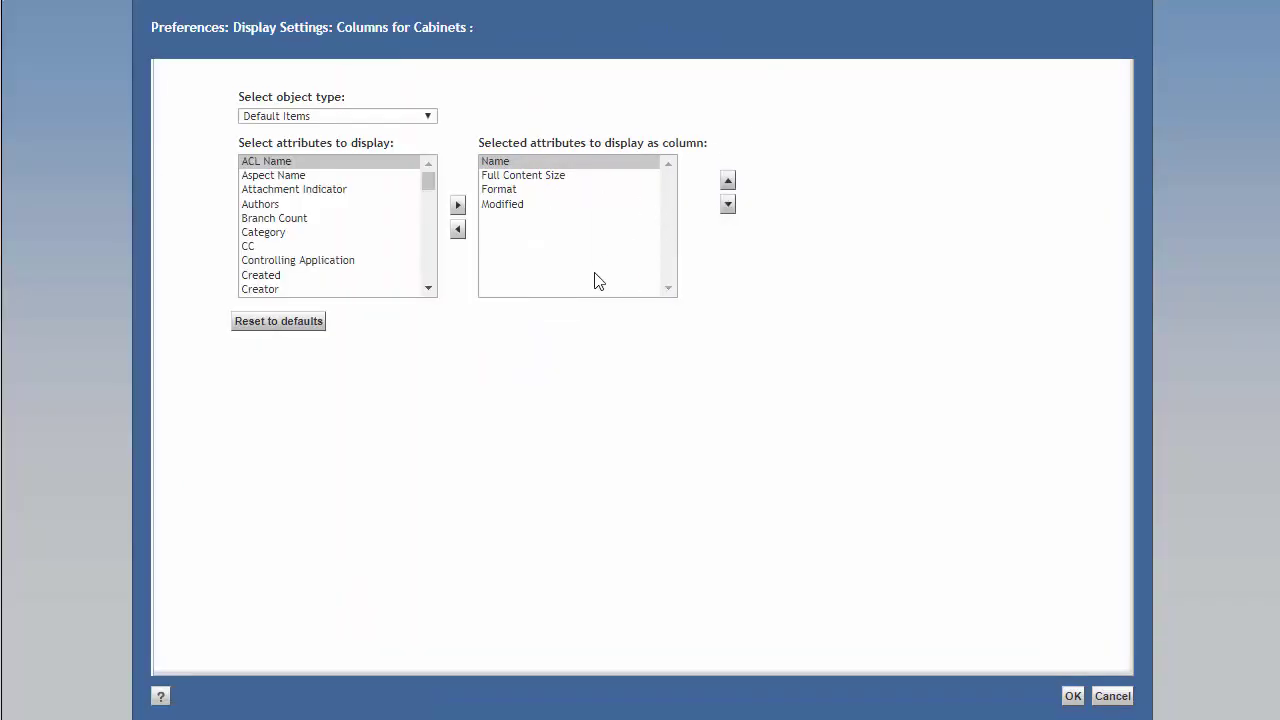
pyautogui.click(379, 121)
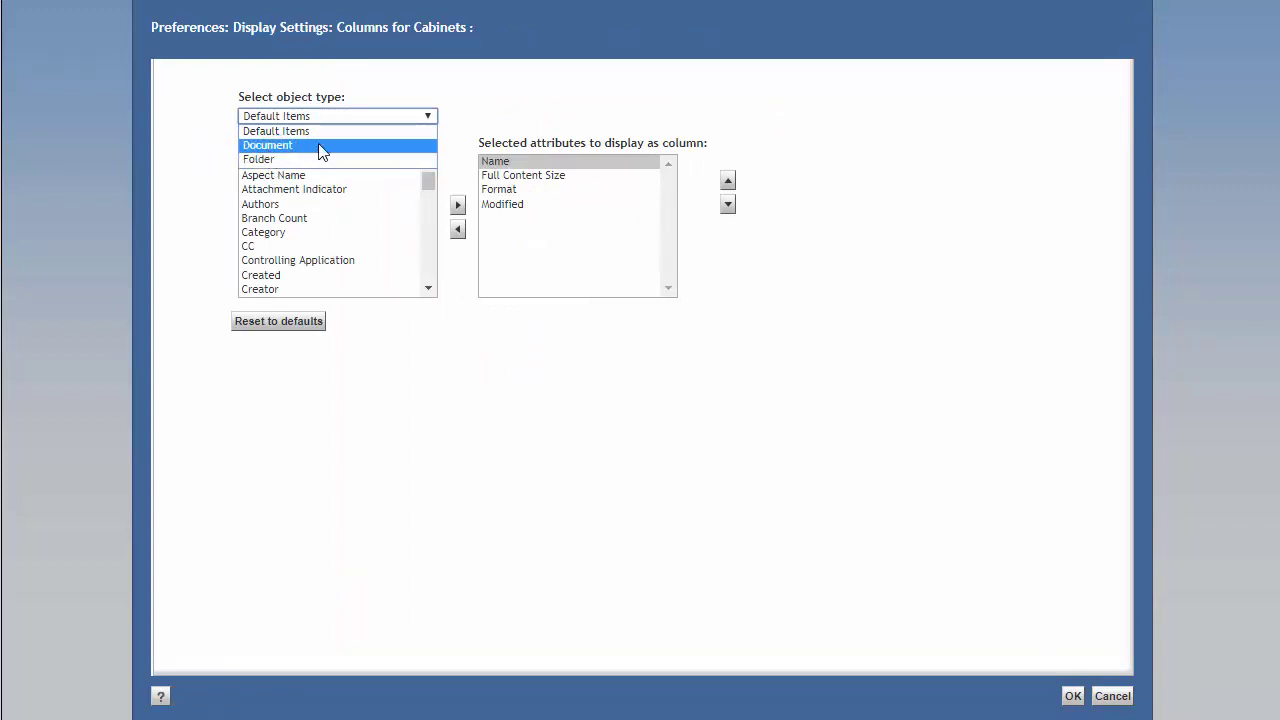
pyautogui.click(455, 185)
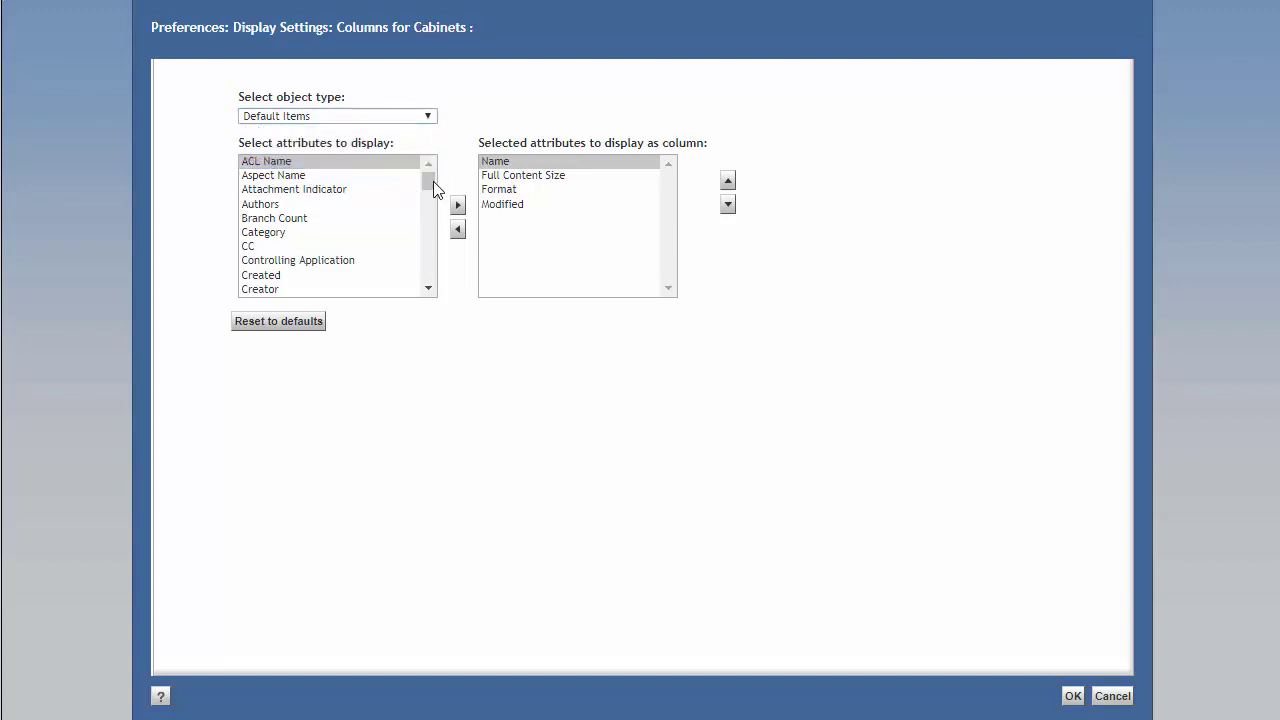
pyautogui.moveTo(431, 182)
pyautogui.mouseDown()
pyautogui.moveTo(417, 304)
pyautogui.moveTo(428, 180)
pyautogui.moveTo(419, 187)
pyautogui.mouseUp()
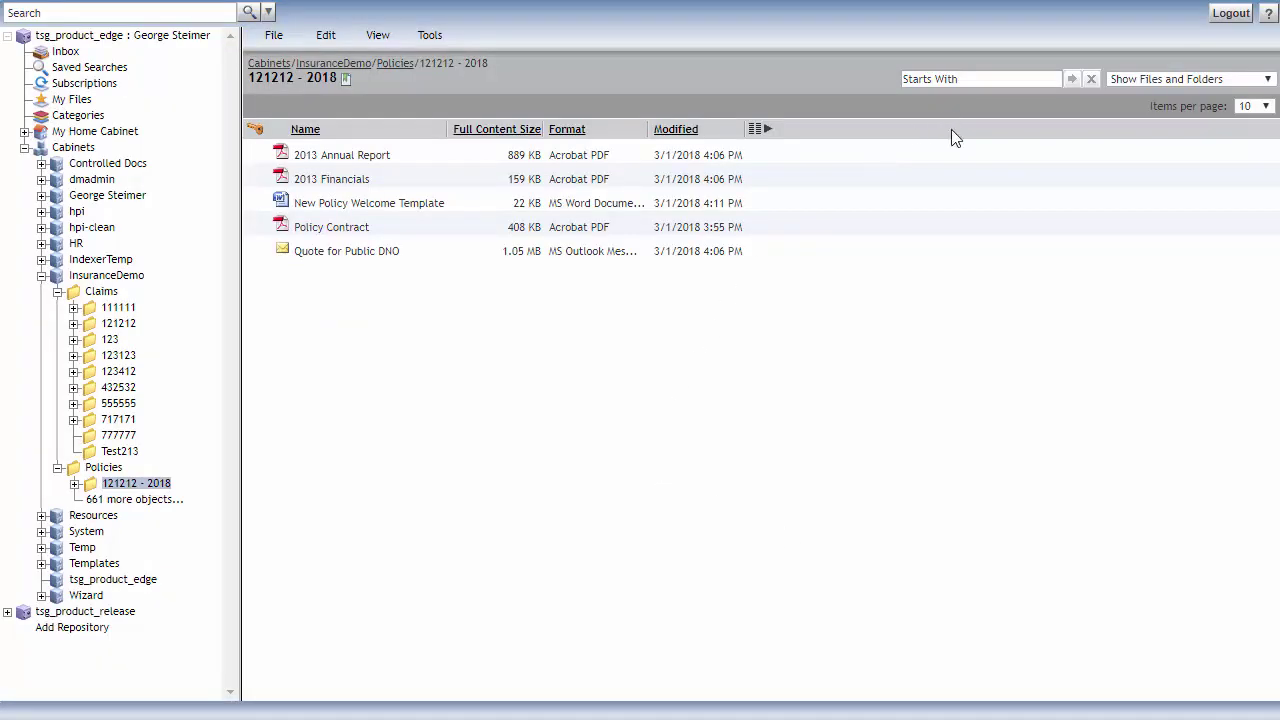
pyautogui.click(958, 79)
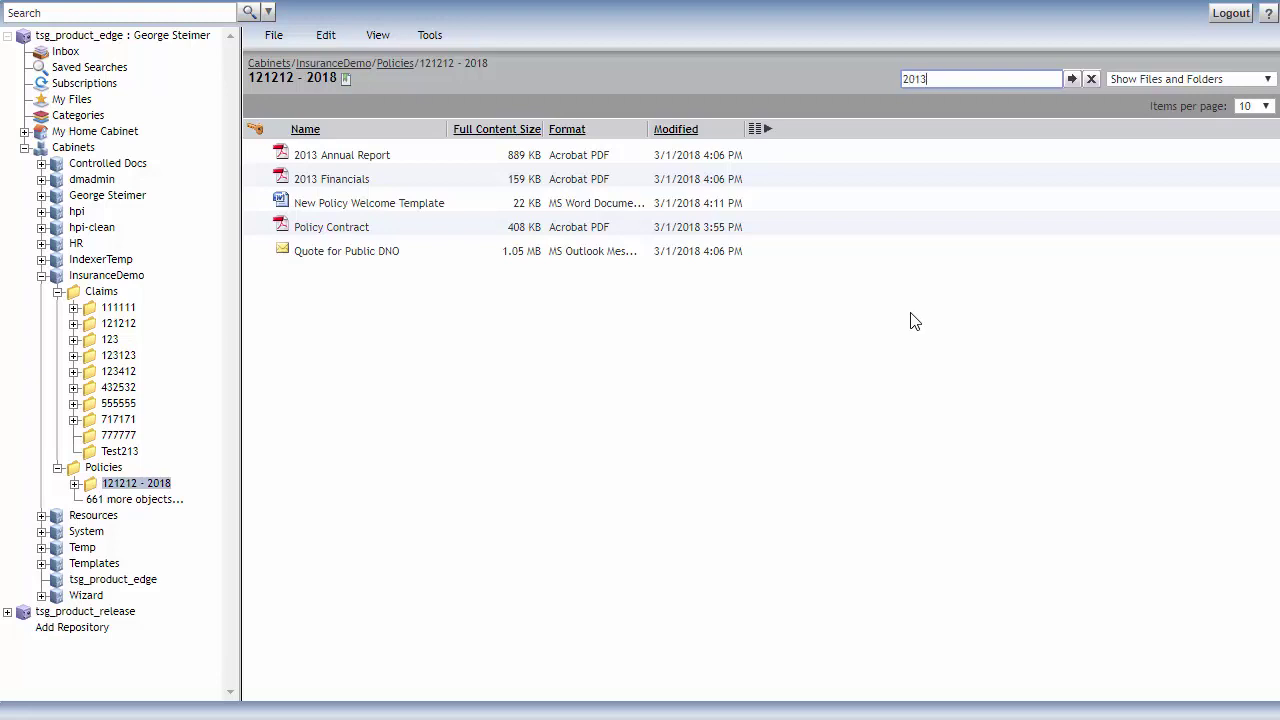
pyautogui.click(1071, 78)
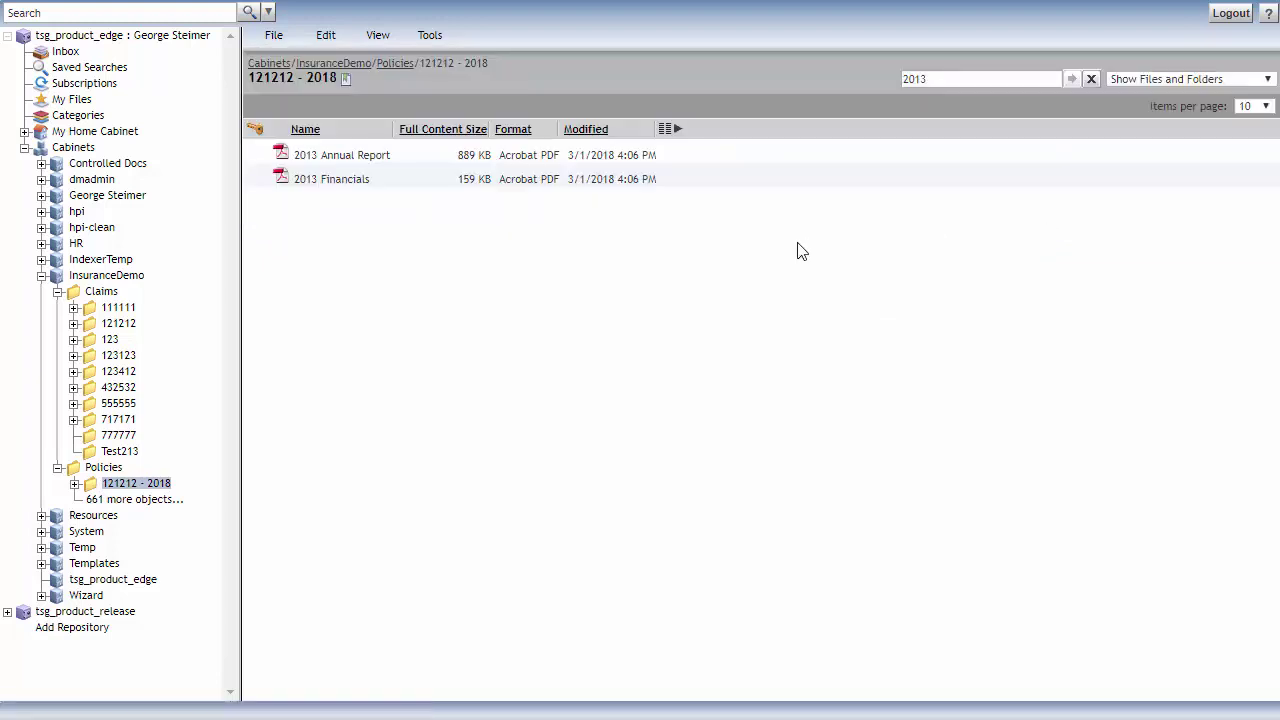
pyautogui.click(1091, 80)
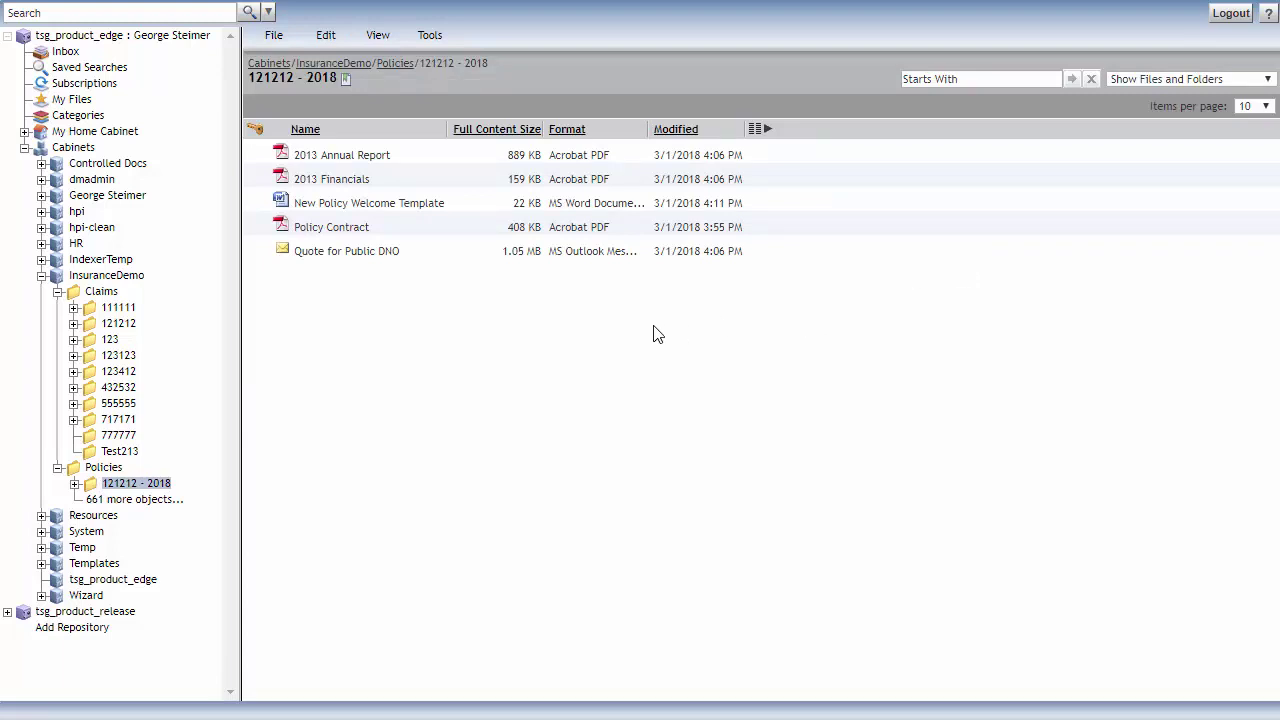
pyautogui.click(388, 180)
pyautogui.click(399, 203)
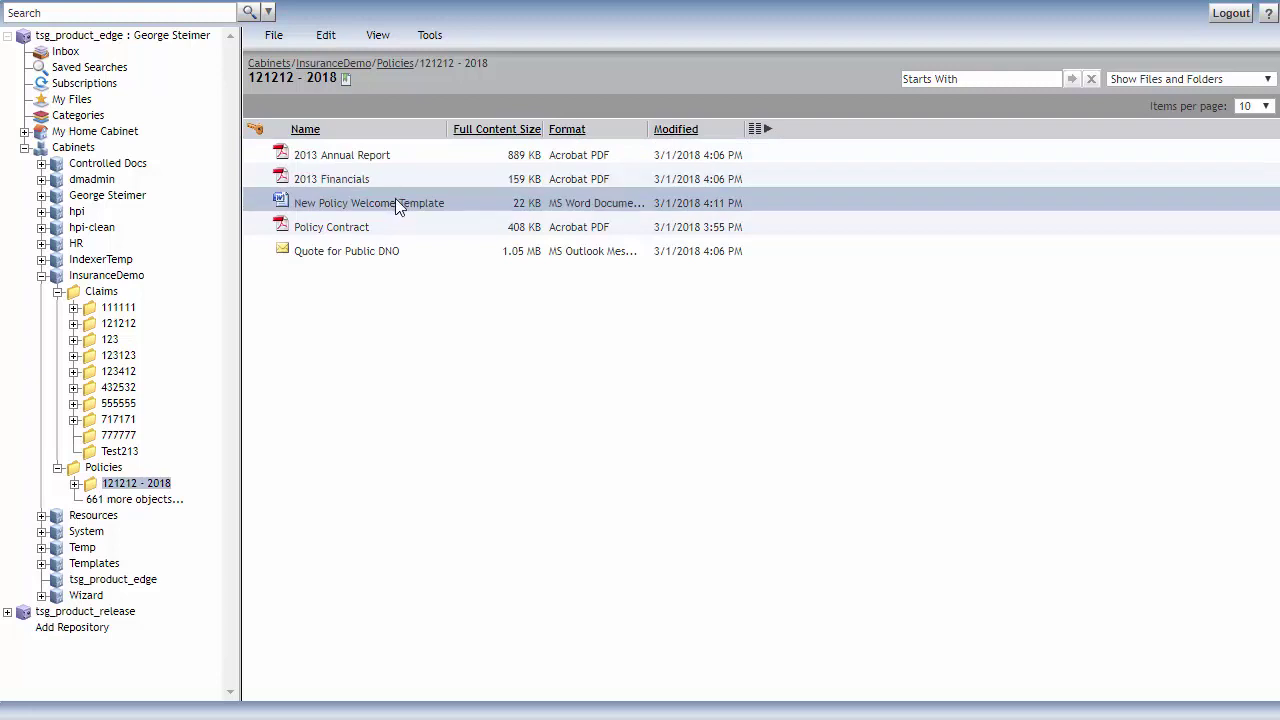
pyautogui.keyDown('ctrl'); pyautogui.click(394, 178); pyautogui.keyUp('ctrl')
pyautogui.keyDown('ctrl'); pyautogui.click(400, 157); pyautogui.keyUp('ctrl')
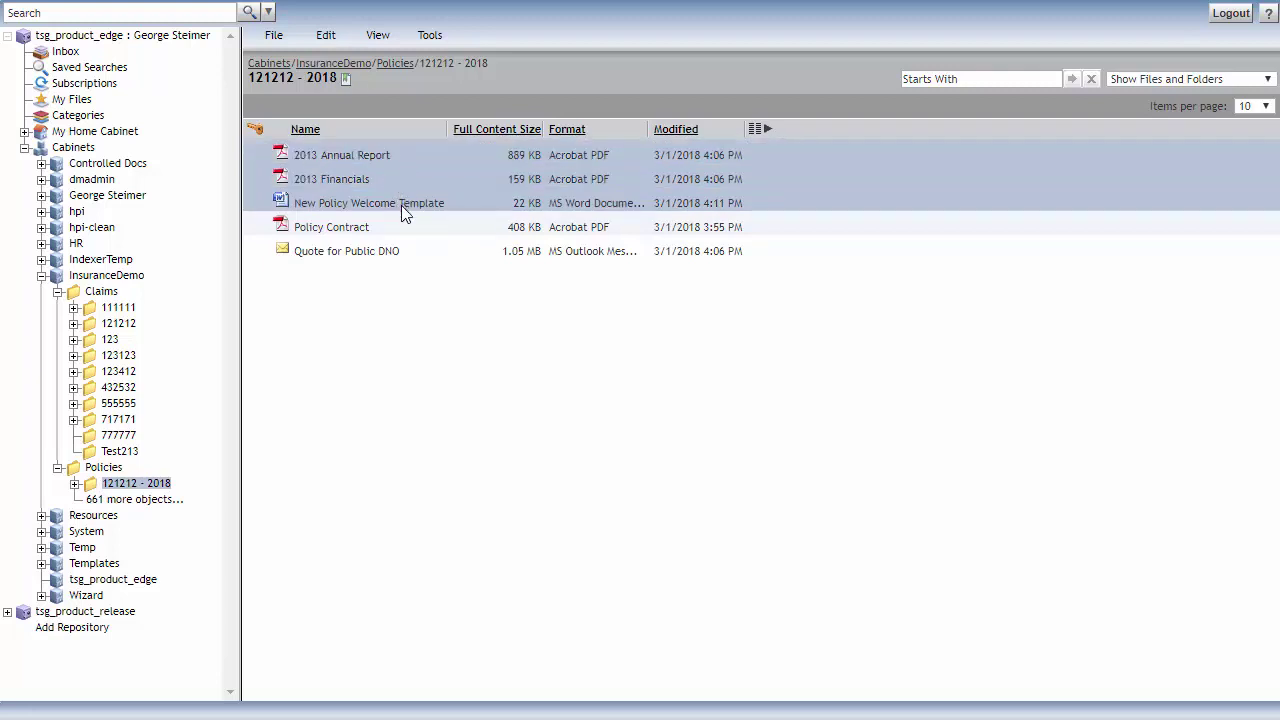
pyautogui.click(415, 292)
pyautogui.rightClick(409, 203)
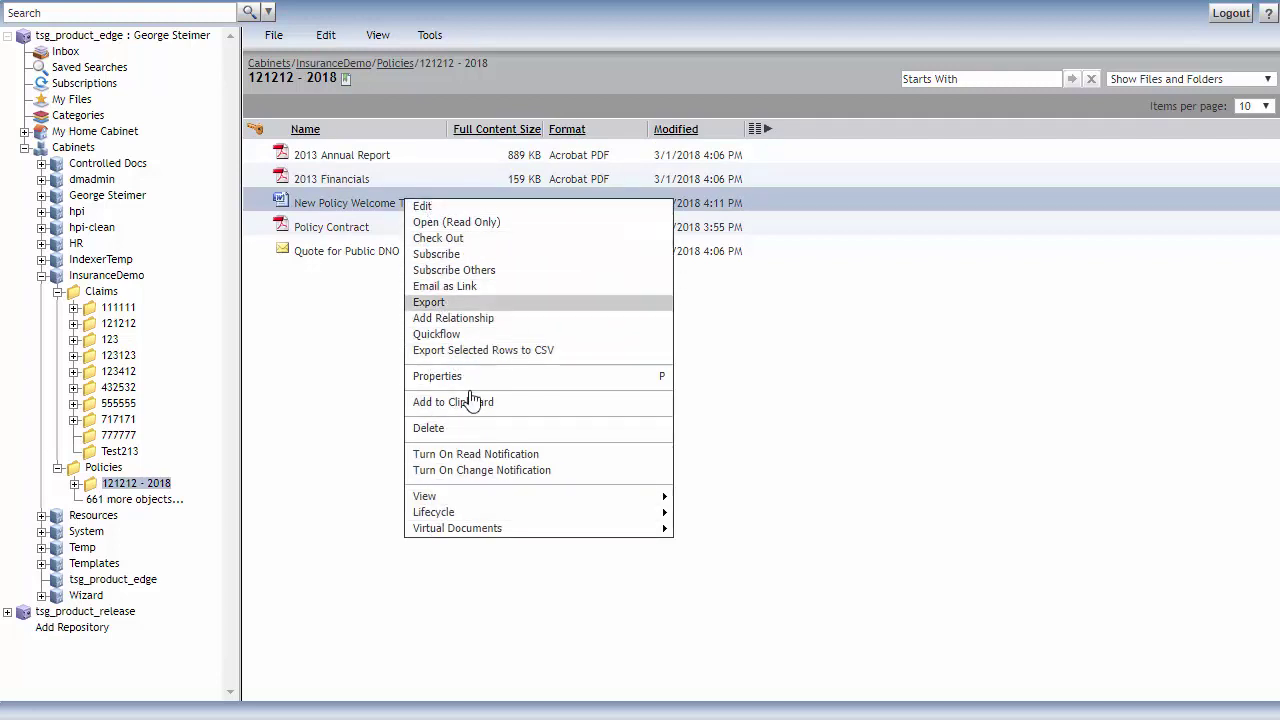
pyautogui.click(372, 412)
pyautogui.click(343, 212)
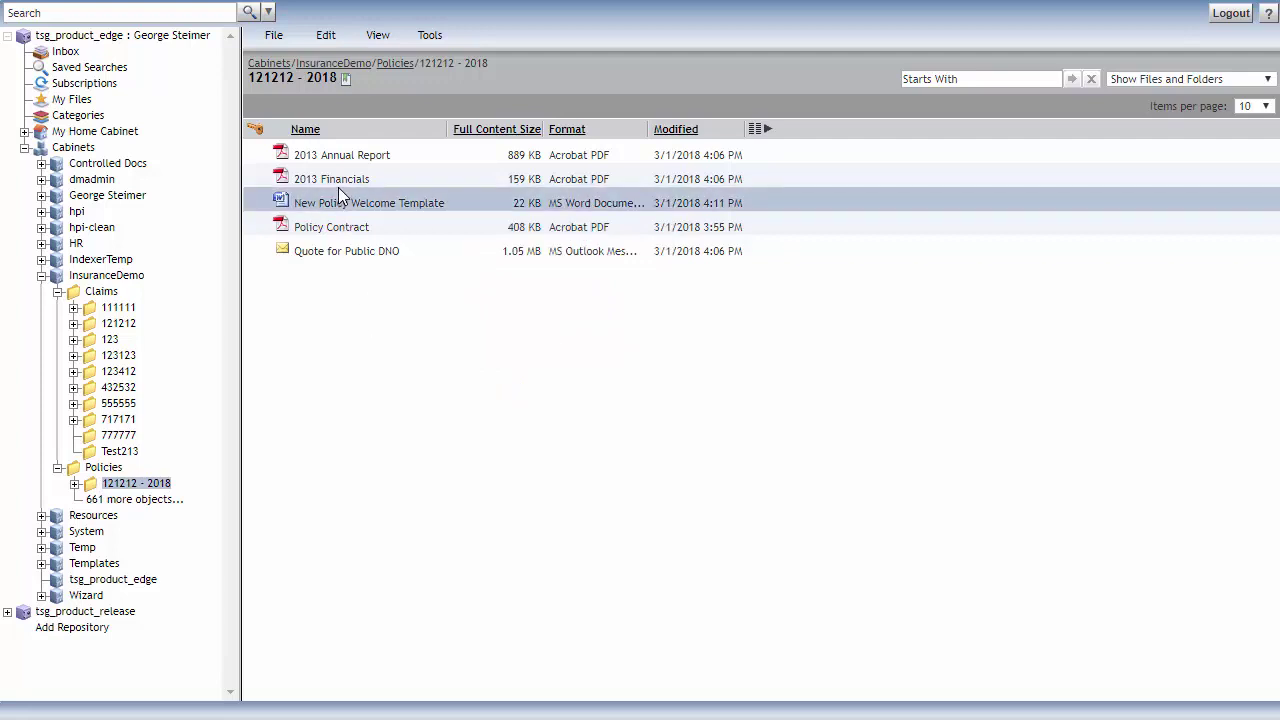
pyautogui.click(274, 38)
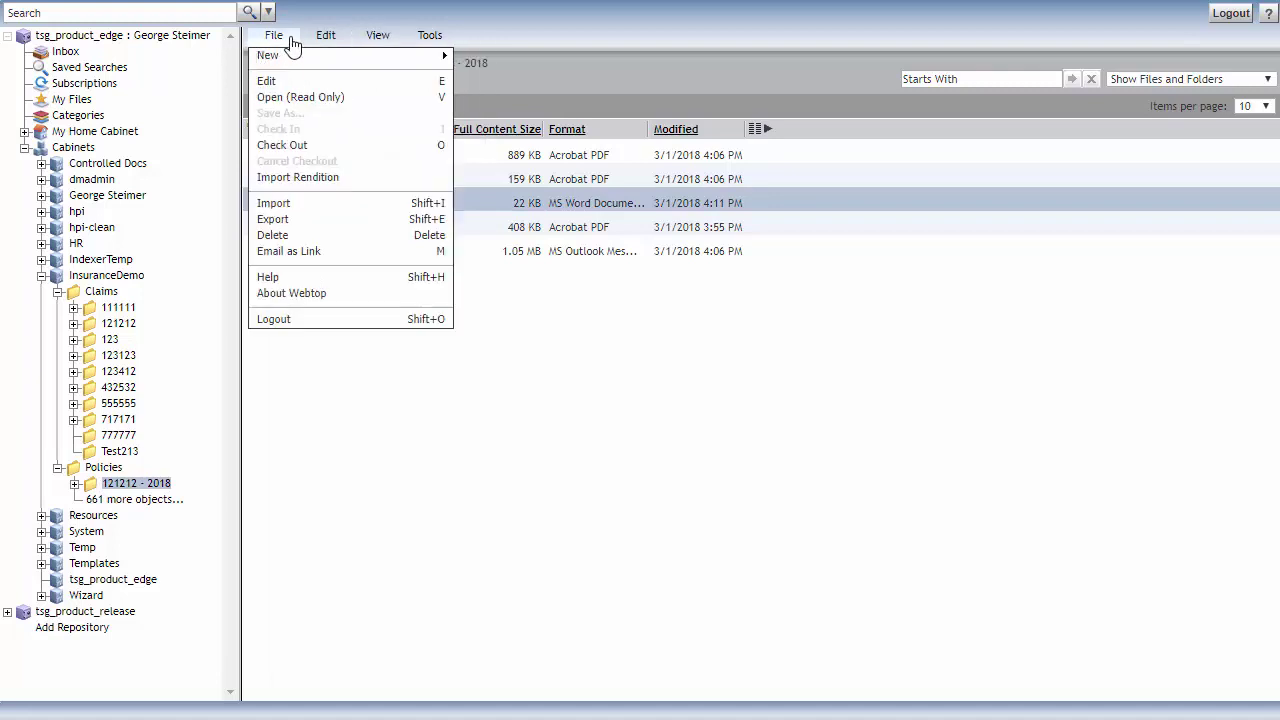
pyautogui.moveTo(457, 40)
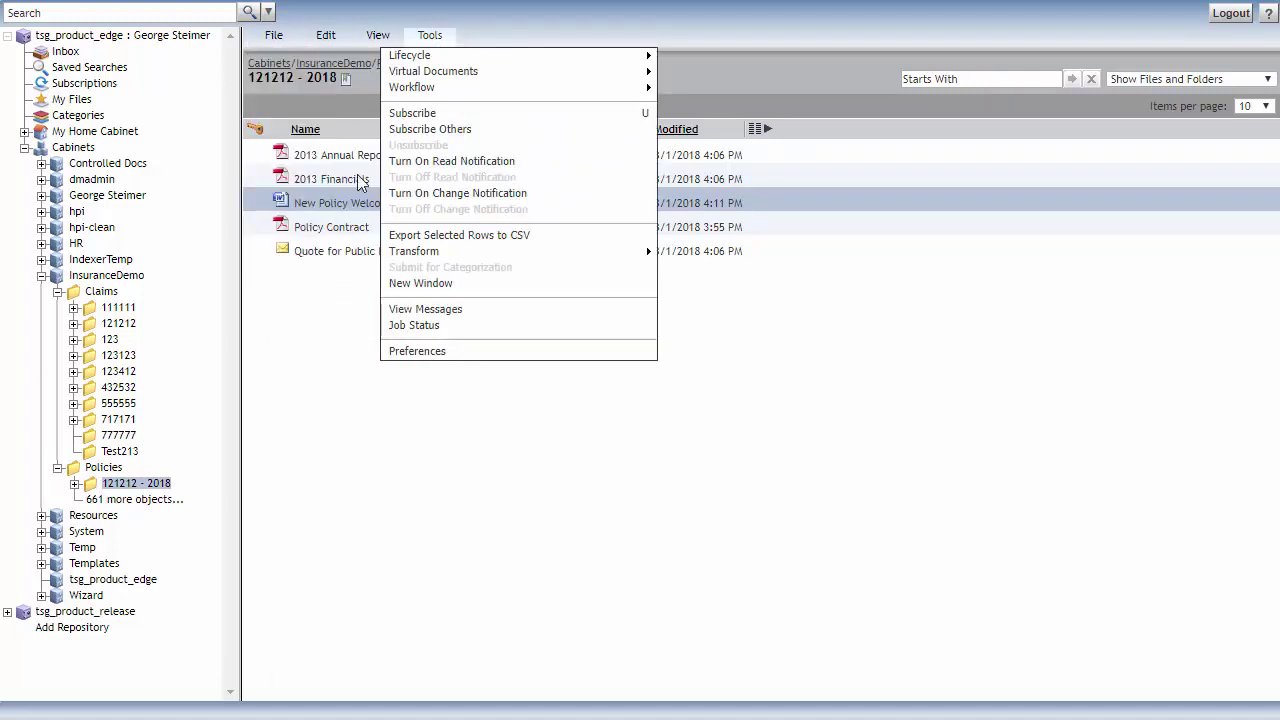
pyautogui.click(333, 344)
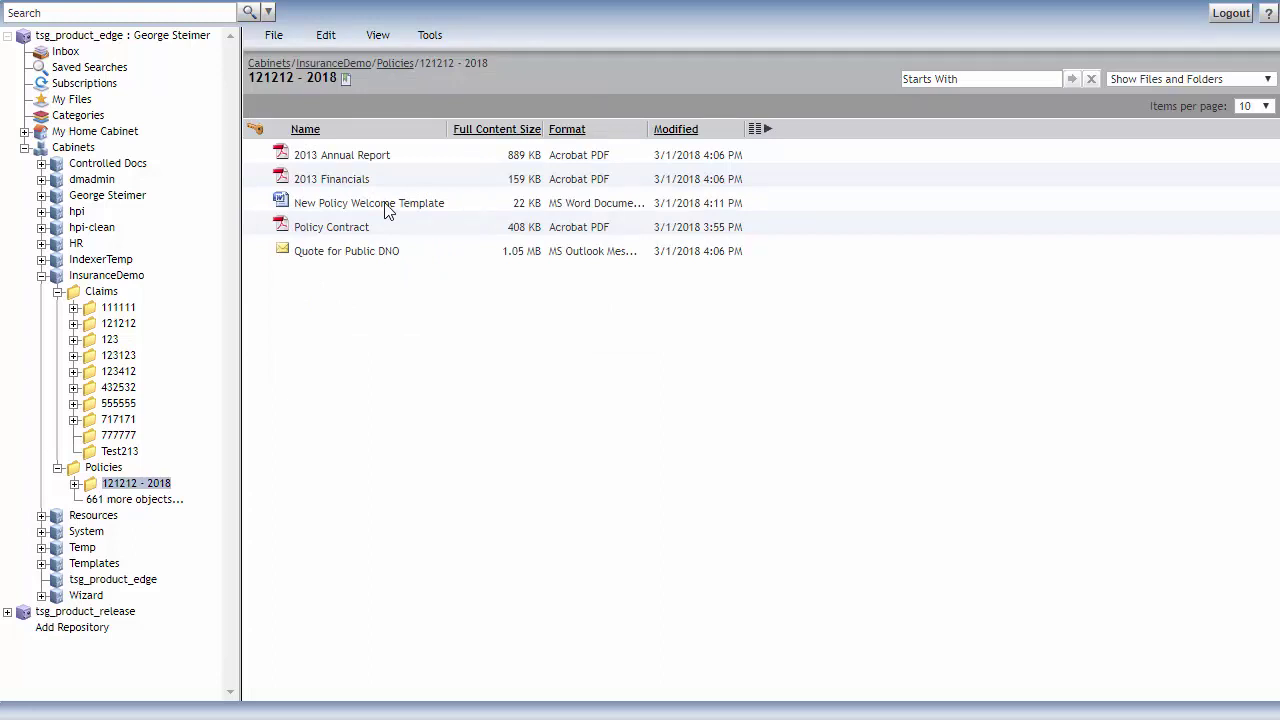
pyautogui.click(429, 36)
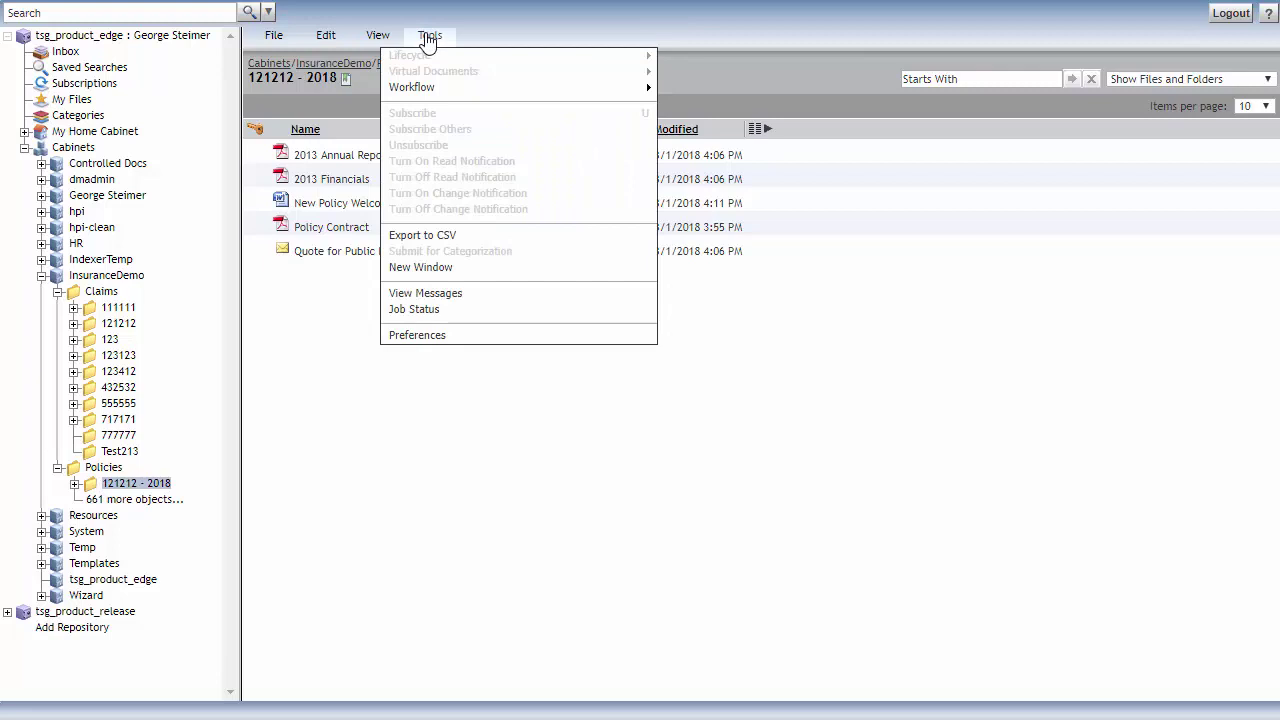
pyautogui.click(345, 205)
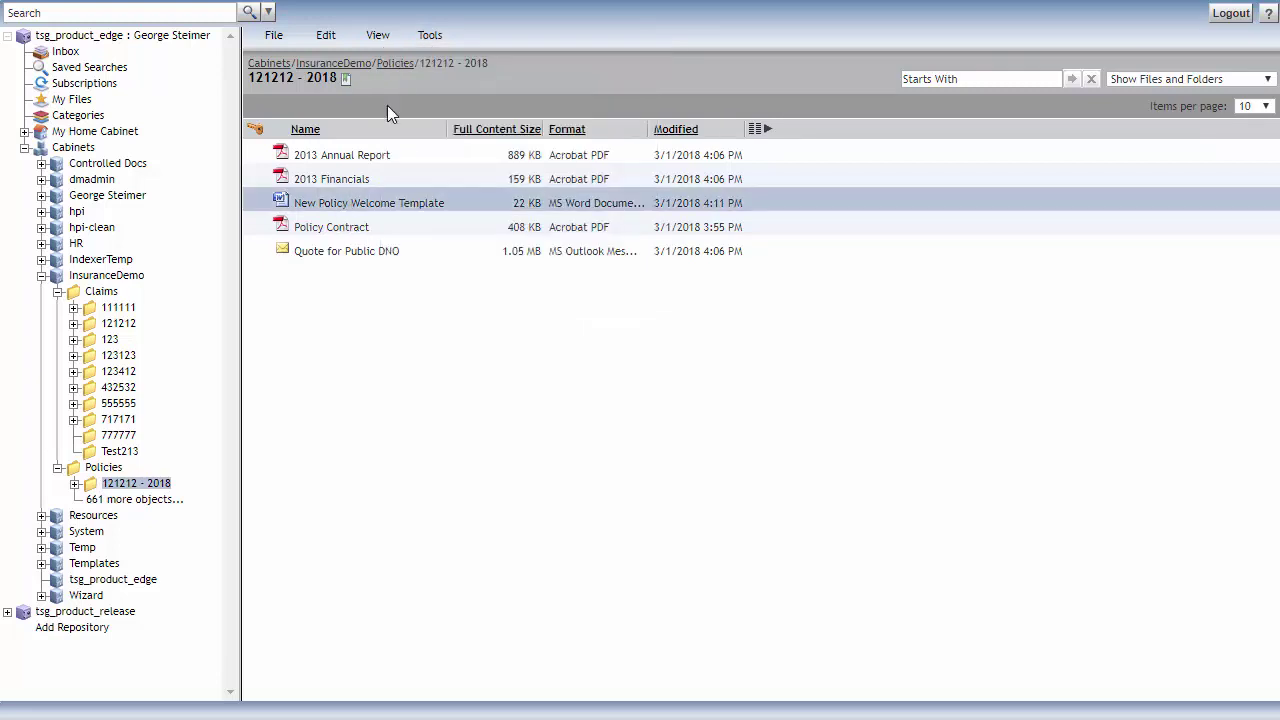
pyautogui.click(430, 35)
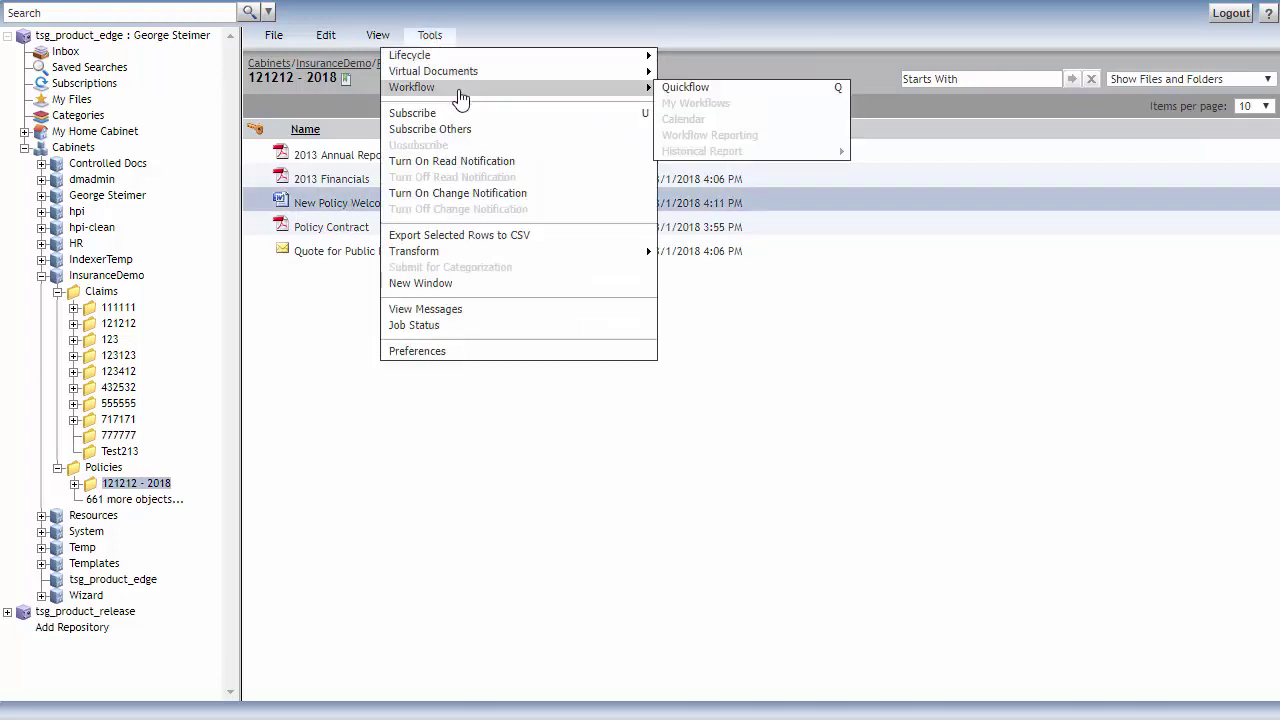
pyautogui.moveTo(457, 75)
pyautogui.click(331, 322)
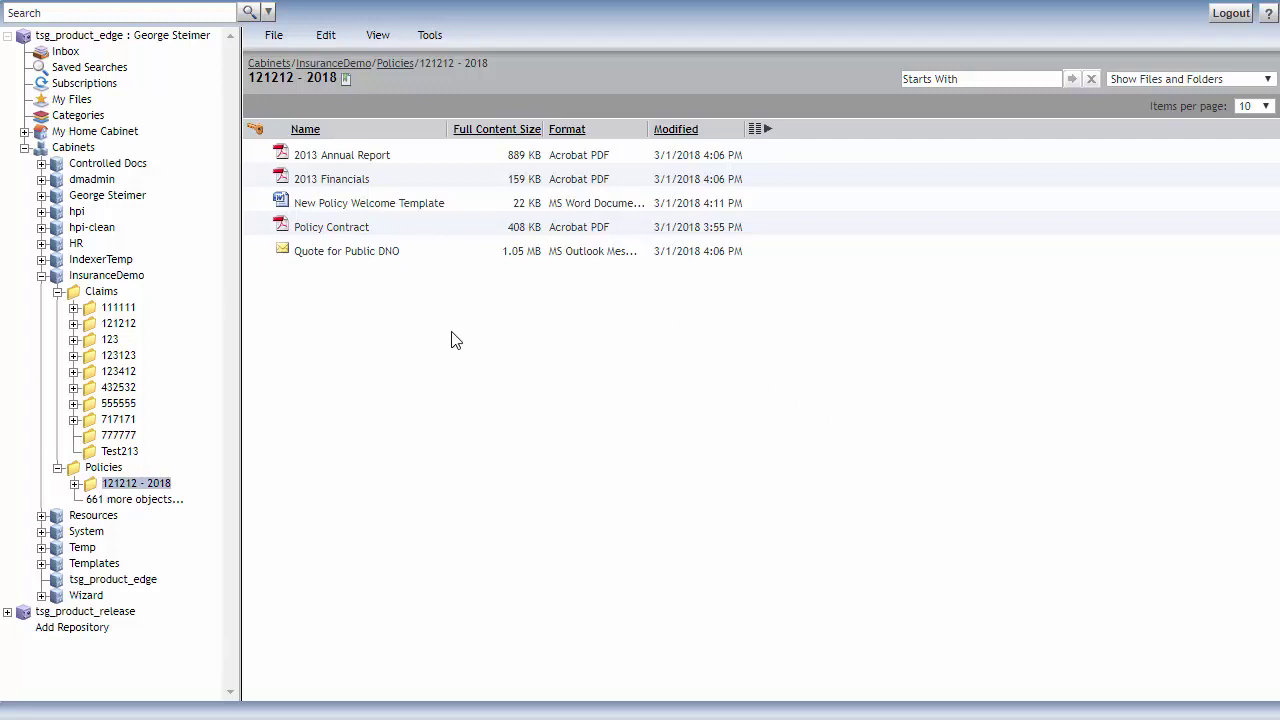
# Open the Policy Contract PDF in Acrobat, review it, and close it.
pyautogui.click(333, 228)
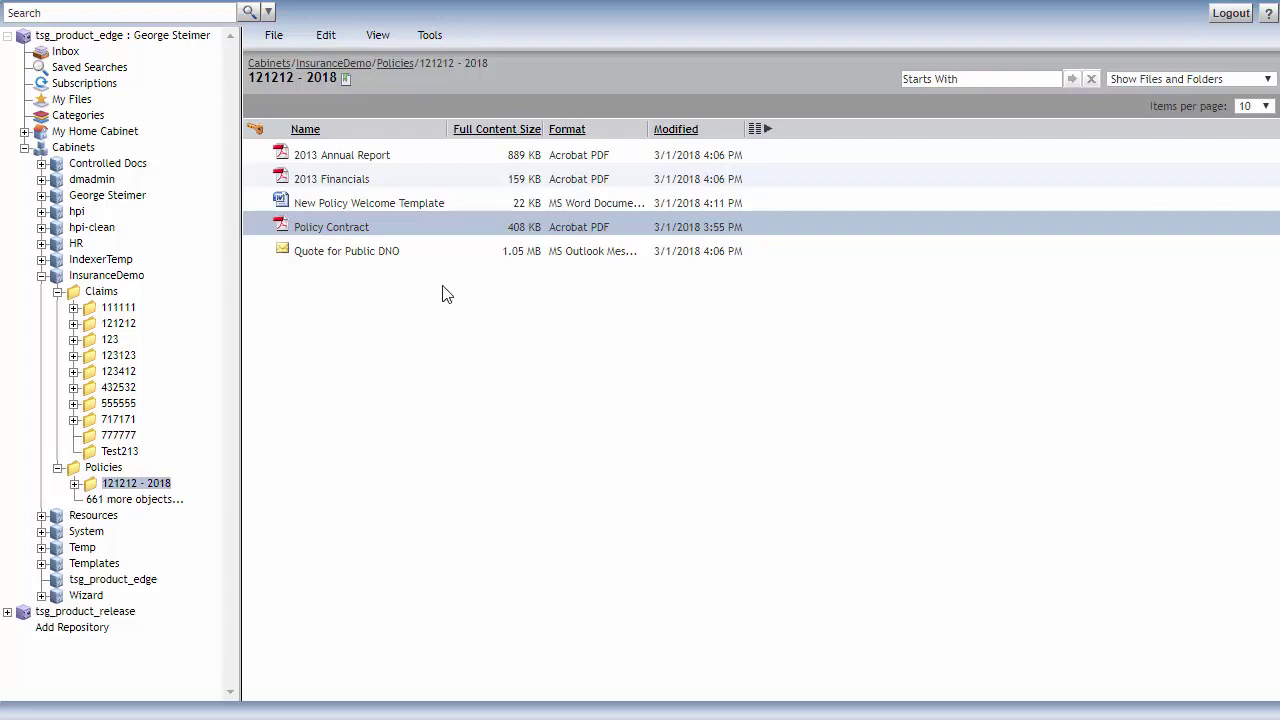
pyautogui.doubleClick(333, 228)
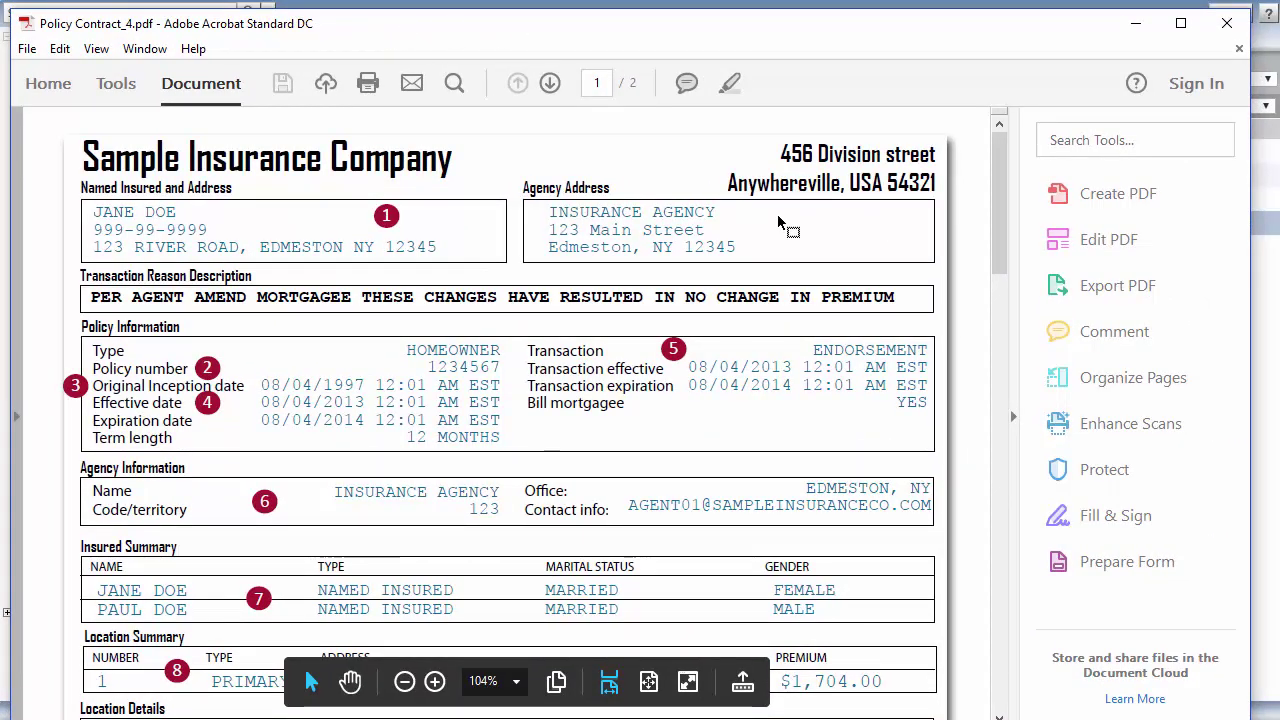
pyautogui.click(1228, 26)
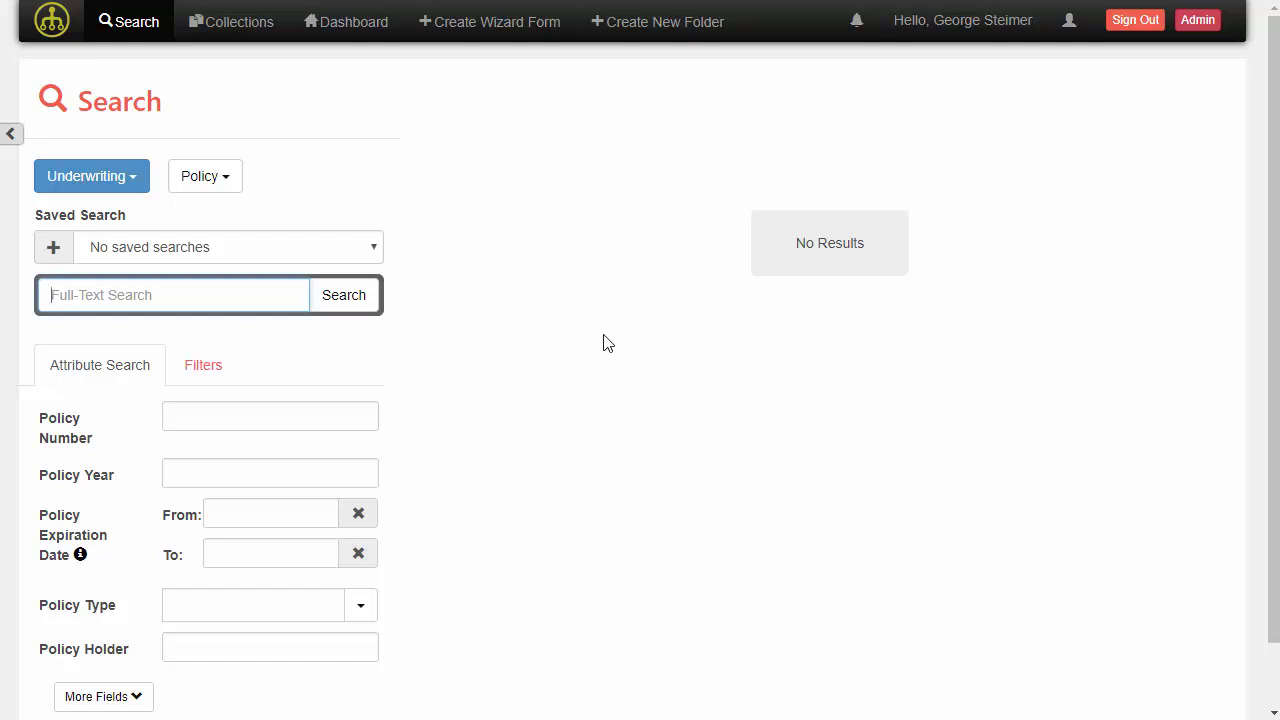
# Search by Policy Holder TSG, listing 8 policy folders from 2015–2018.
pyautogui.scroll(-1, 602, 343)
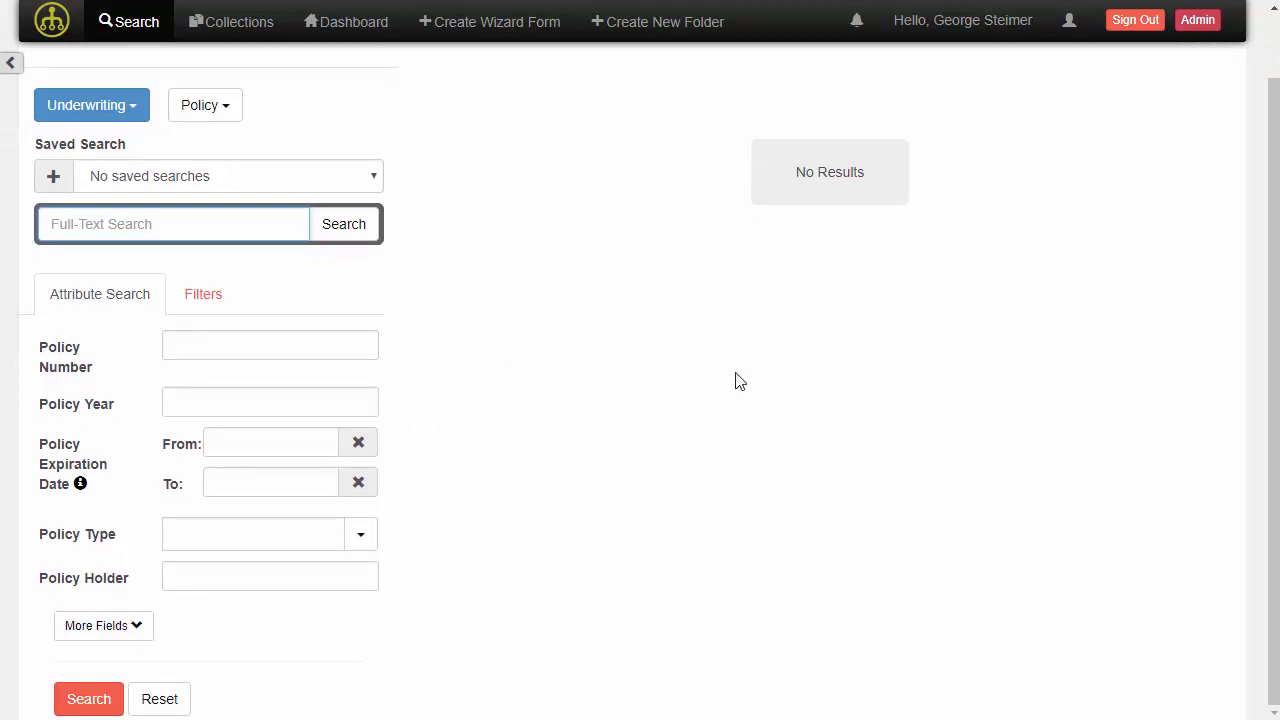
pyautogui.click(257, 575)
pyautogui.write('TSG')
pyautogui.press('Return')
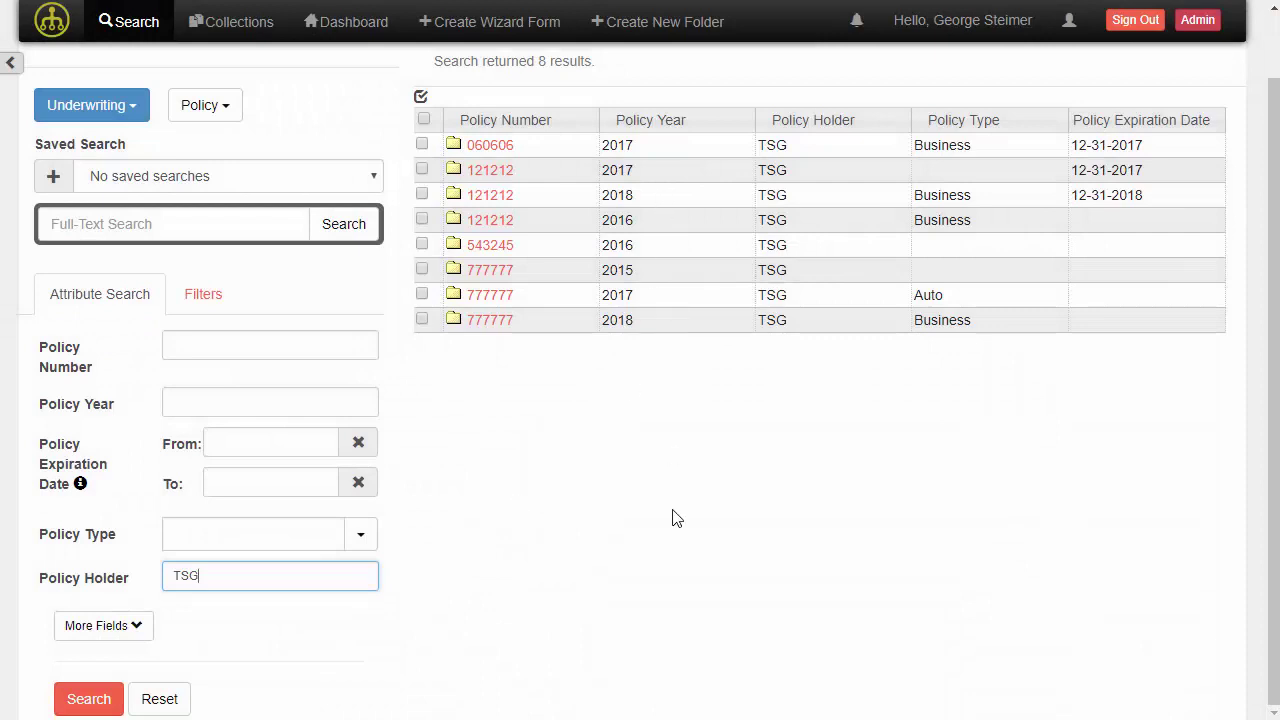
pyautogui.scroll(1, 677, 574)
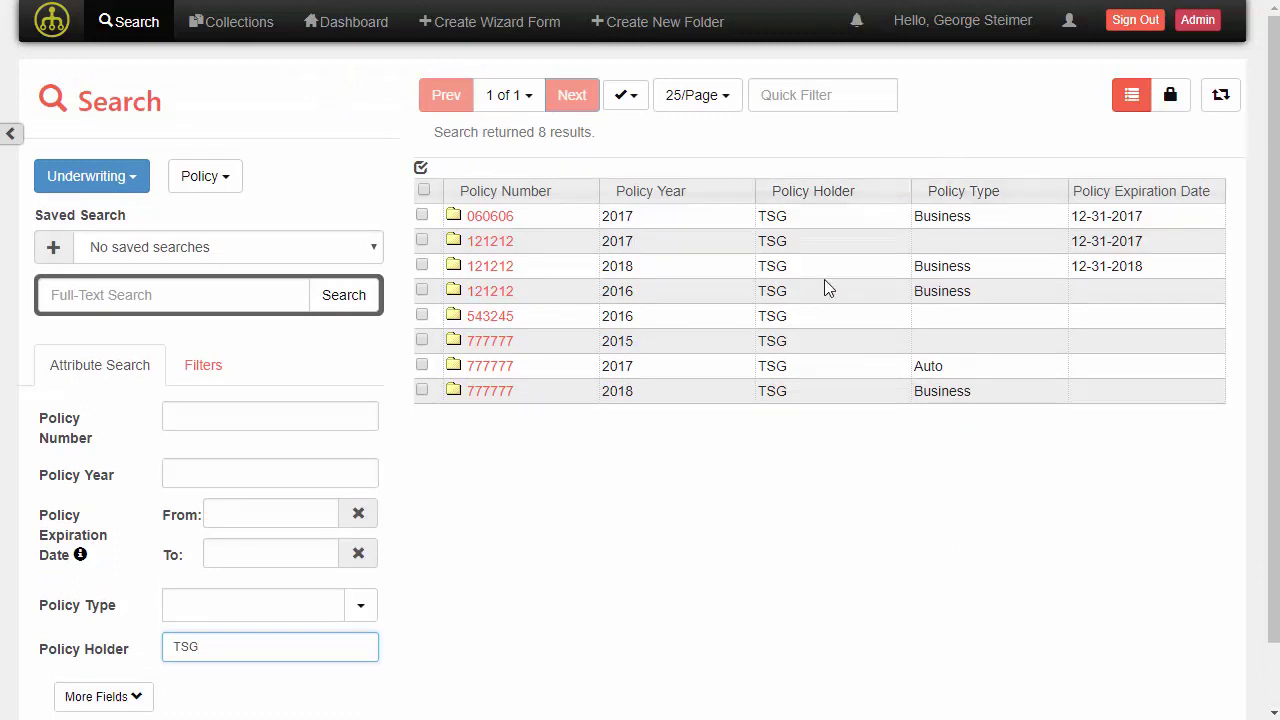
# Move the Policy Type column next to Policy Year and sort the results by Policy Number.
pyautogui.moveTo(981, 196); pyautogui.dragTo(828, 190)
pyautogui.click(665, 192)
pyautogui.click(665, 192)
pyautogui.click(549, 191)
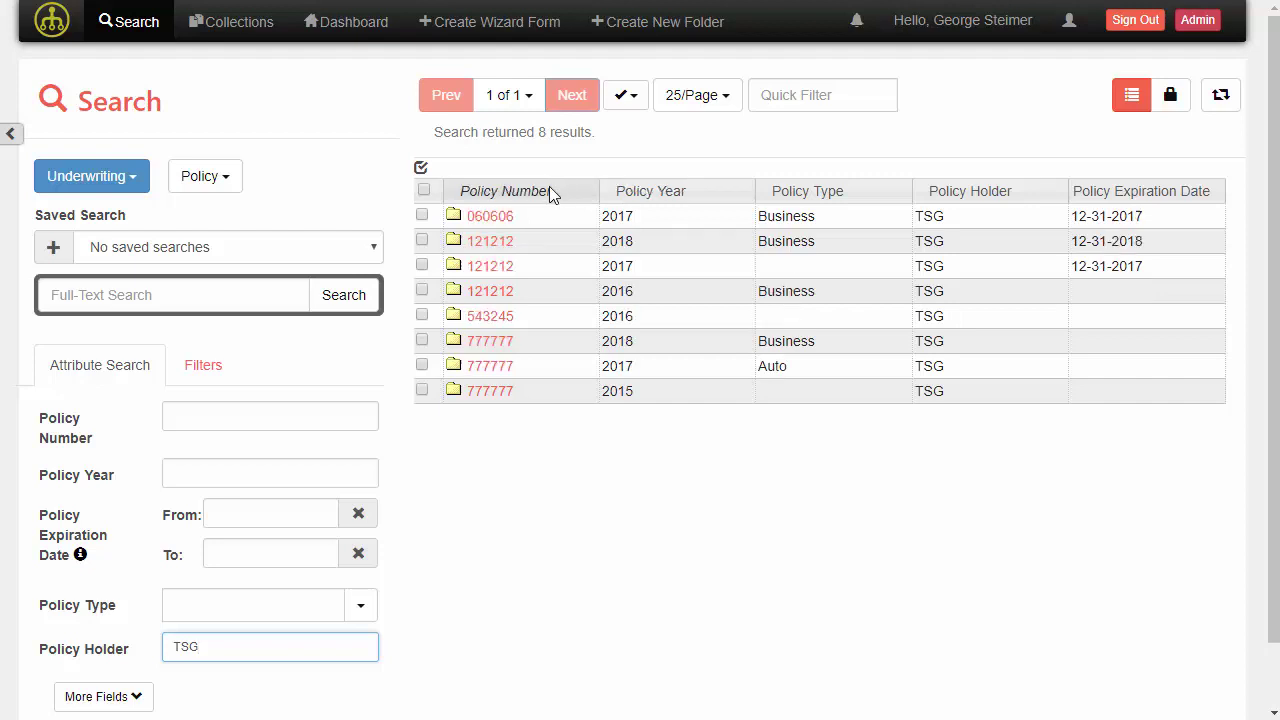
# Add a Status column and remove the Policy Expiration Date column.
pyautogui.rightClick(700, 187)
pyautogui.click(704, 329)
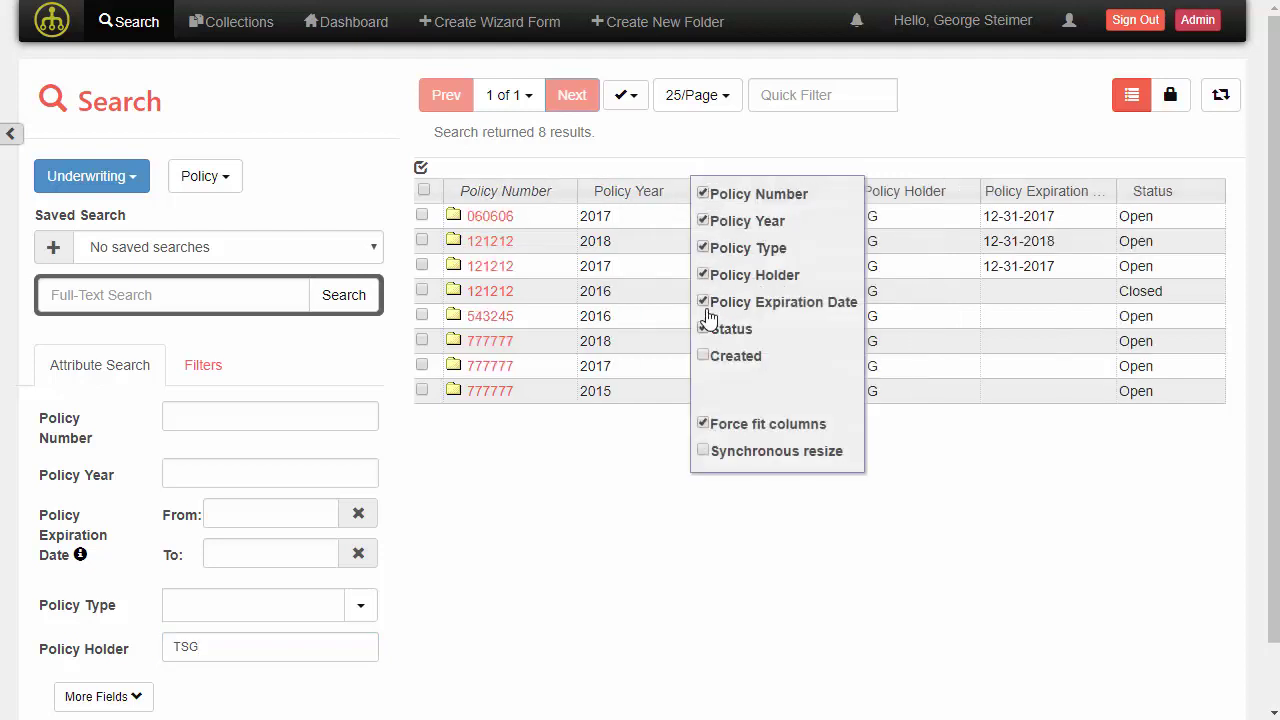
pyautogui.rightClick(700, 207)
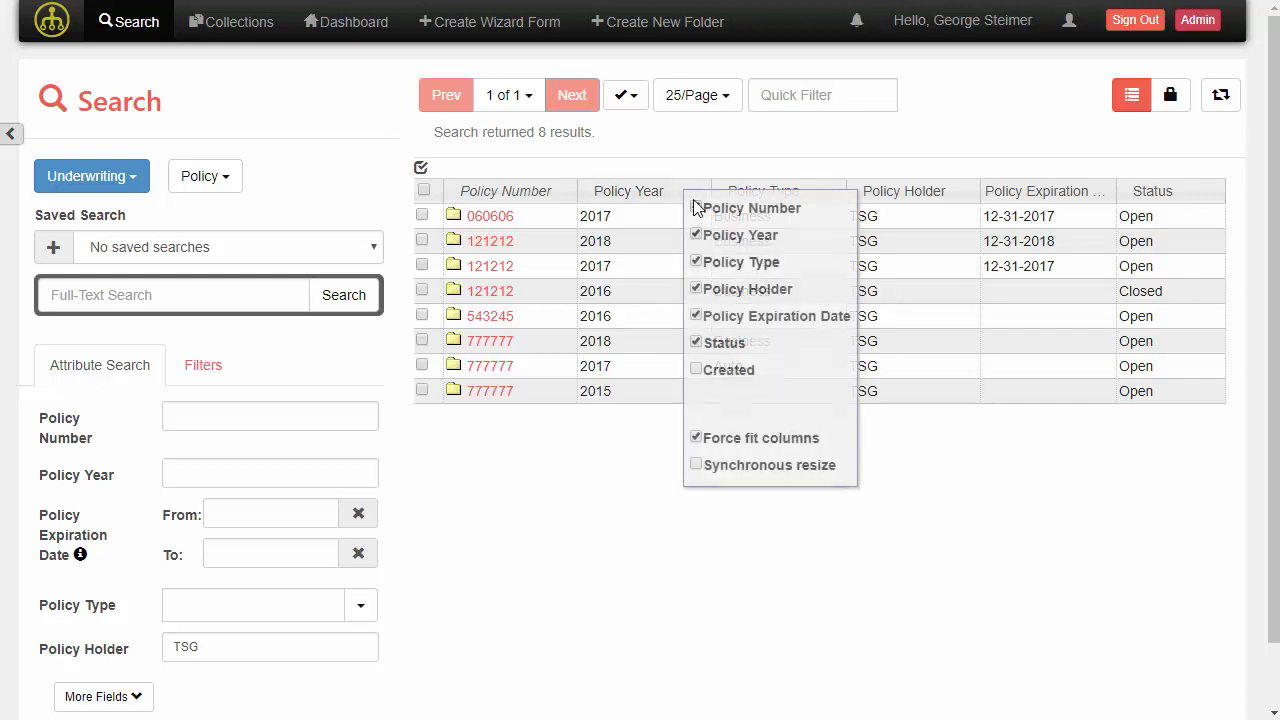
pyautogui.click(697, 316)
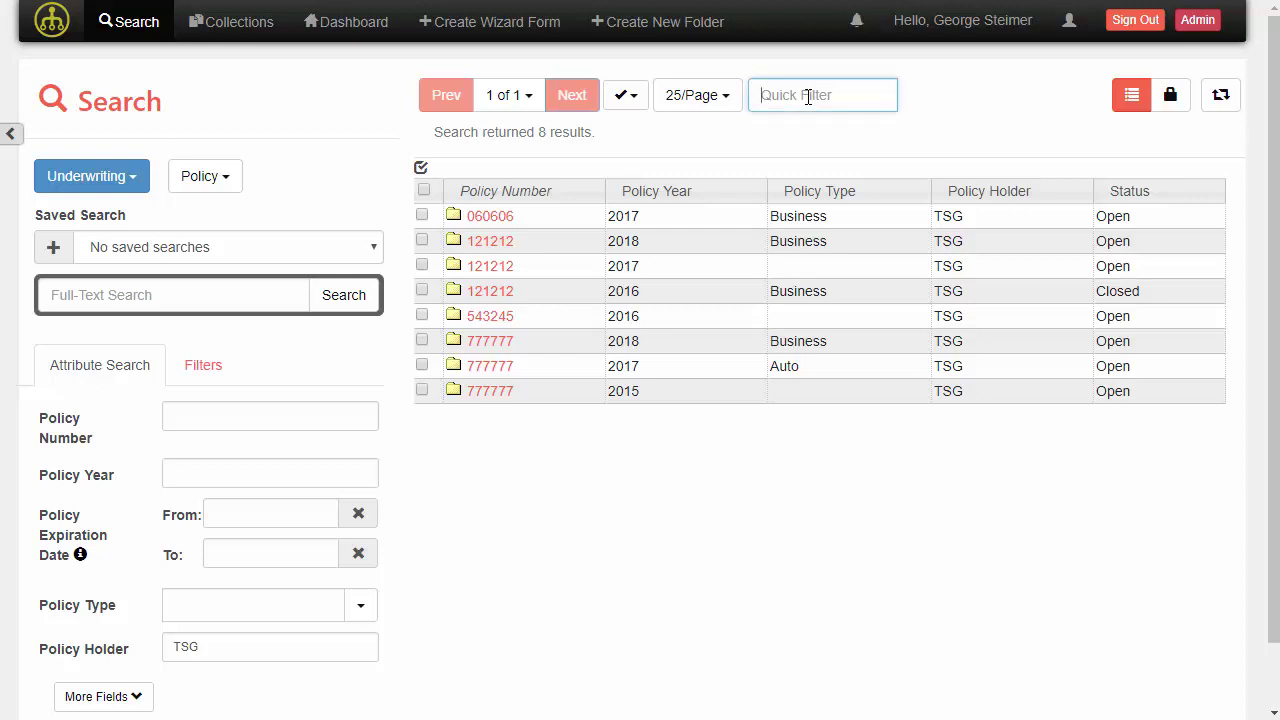
# Try Quick Filter texts '77' and 'Bu', clearing each to list all policies.
pyautogui.write('77')
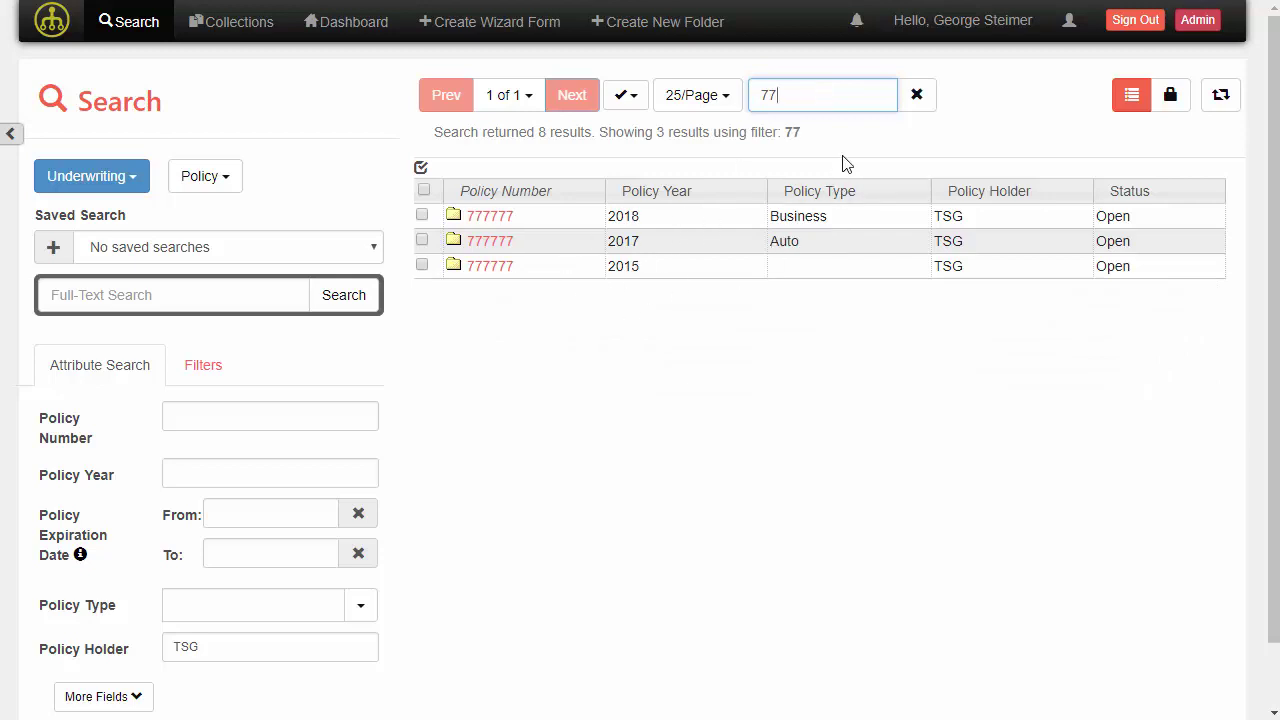
pyautogui.press('BackSpace')
pyautogui.press('BackSpace')
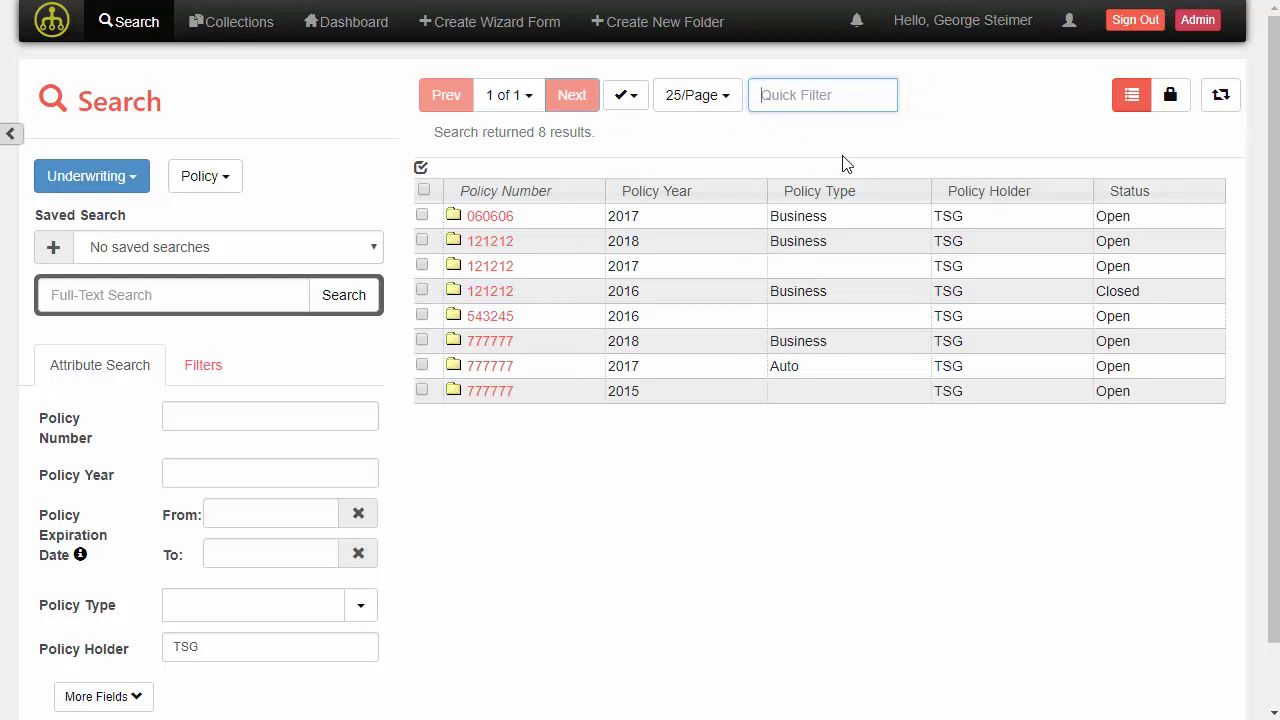
pyautogui.write('Bus')
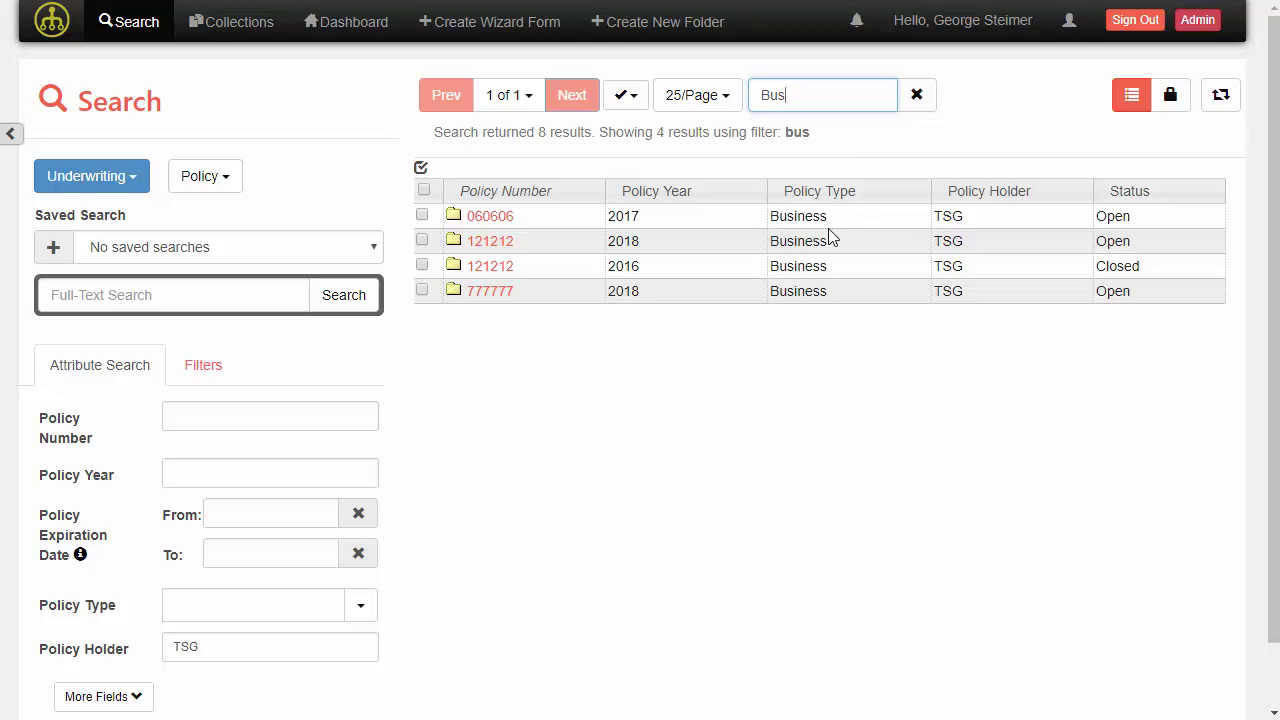
pyautogui.press('BackSpace')
pyautogui.press('BackSpace')
pyautogui.press('BackSpace')
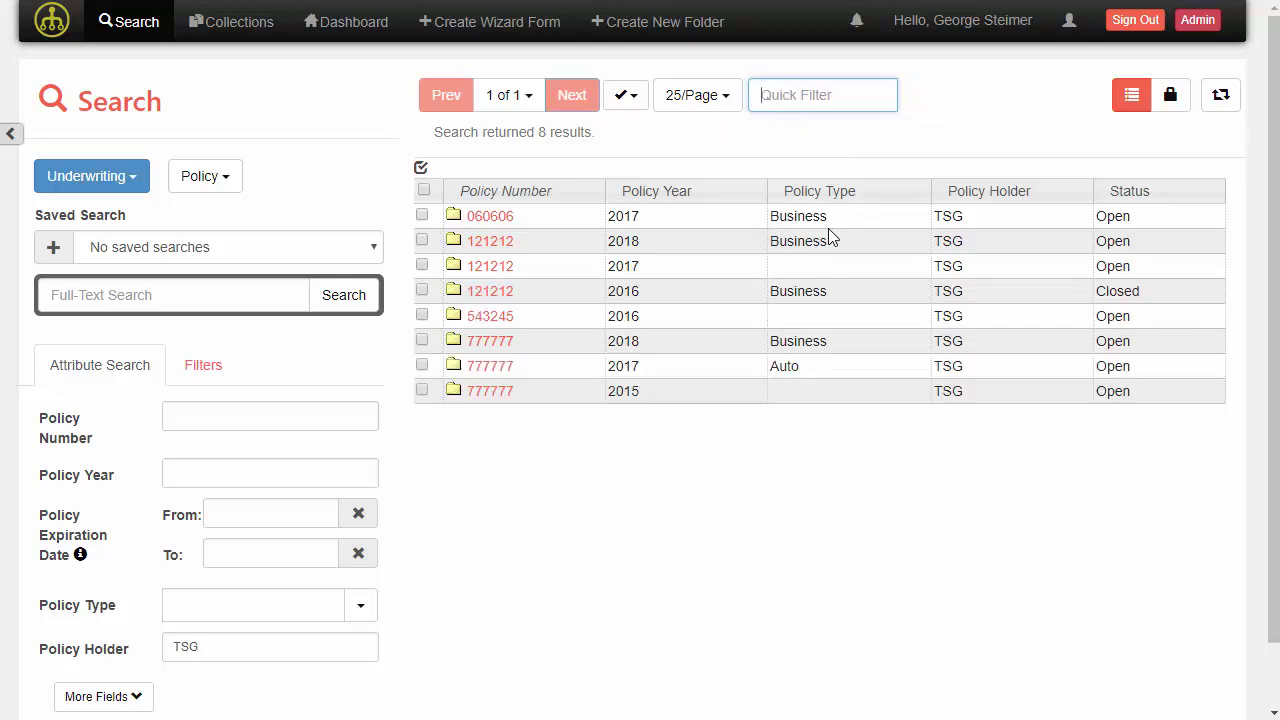
# Filter by year 2016 and Open status, clear both facets, and return to Attribute Search.
pyautogui.click(208, 372)
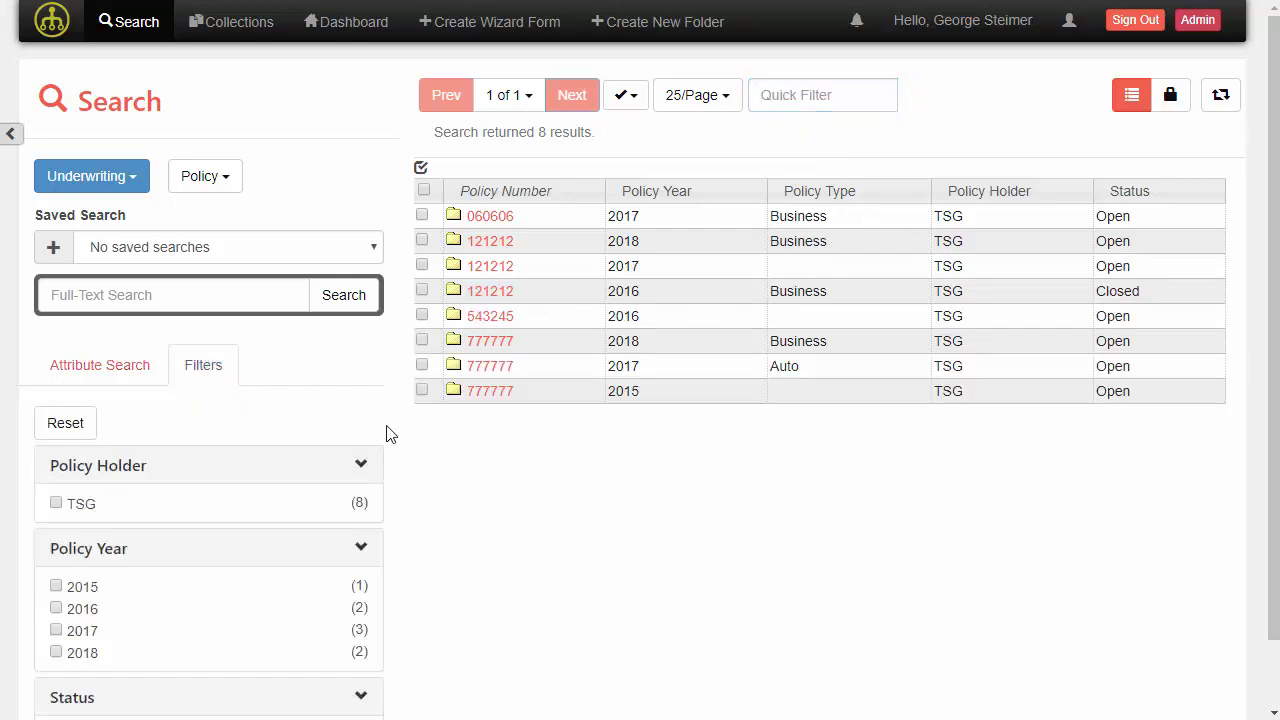
pyautogui.scroll(-1, 405, 448)
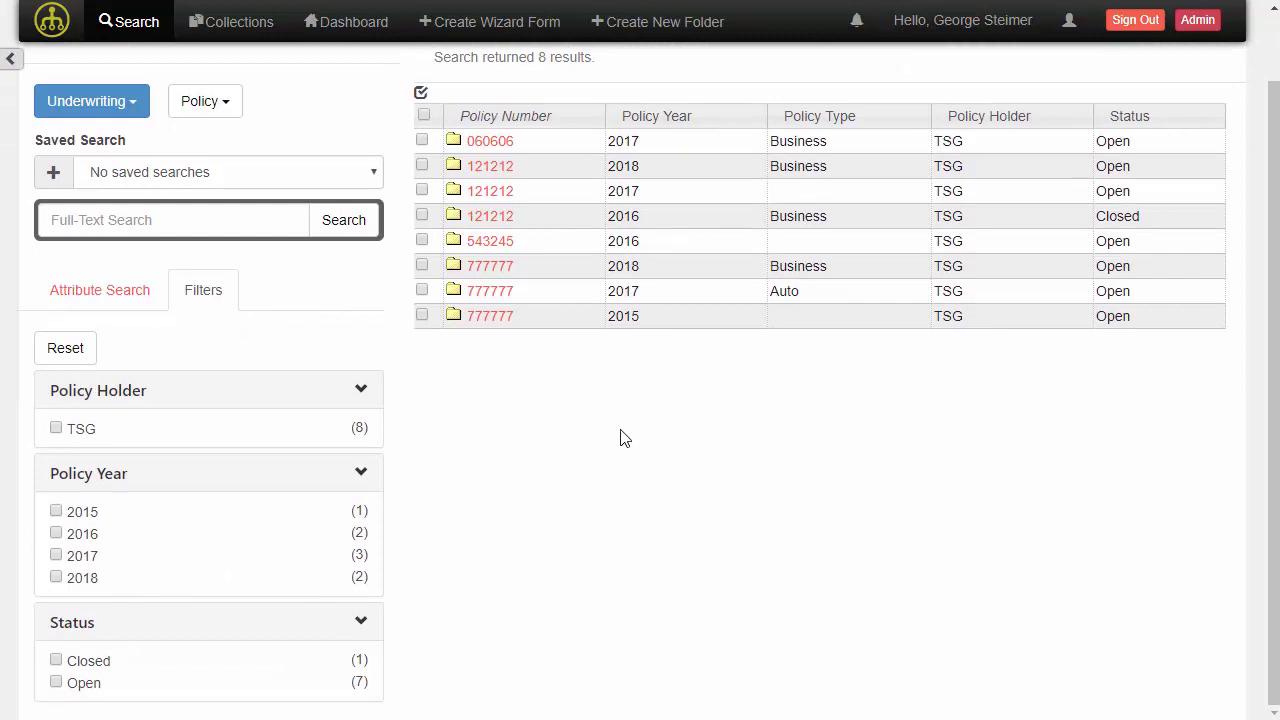
pyautogui.click(56, 536)
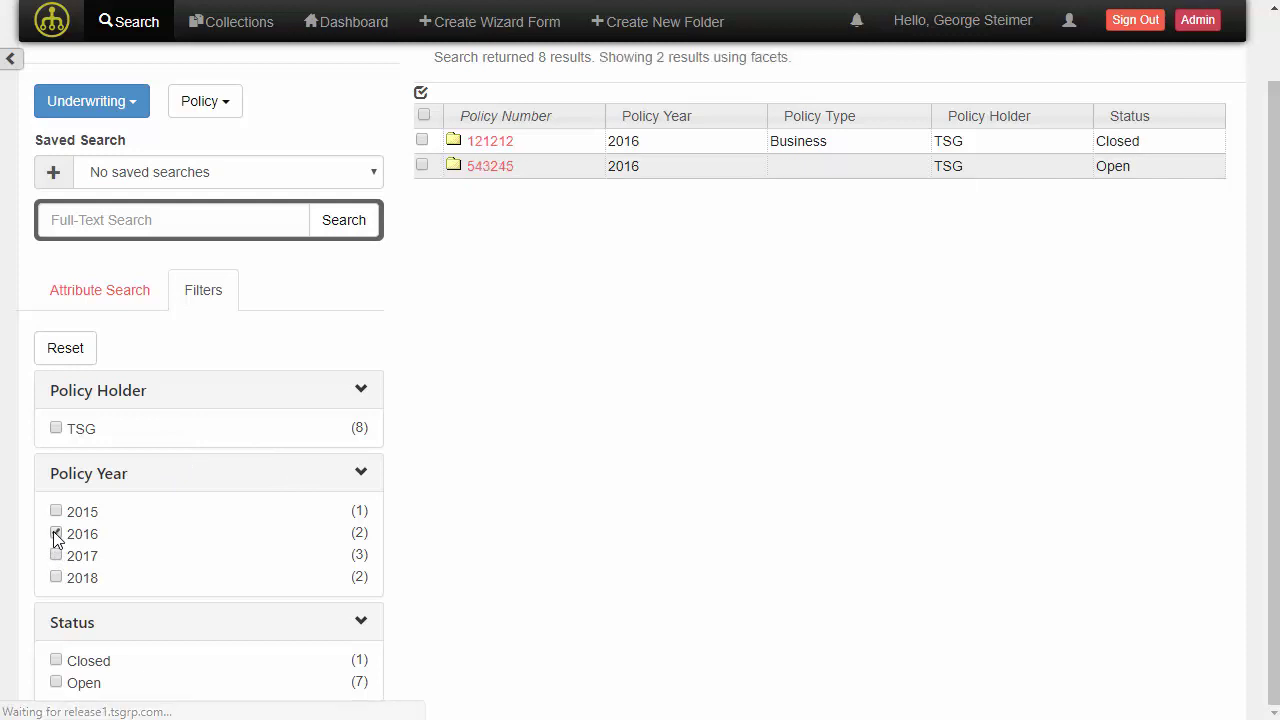
pyautogui.click(56, 684)
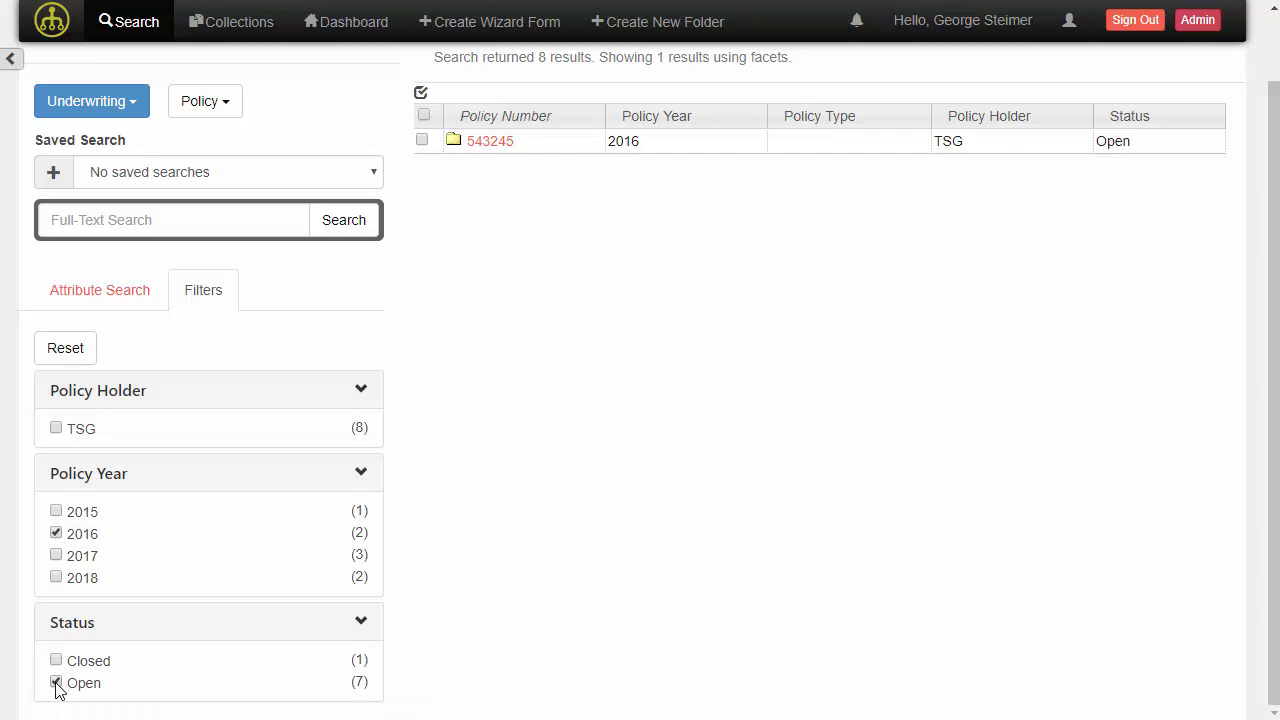
pyautogui.click(56, 683)
pyautogui.click(56, 533)
pyautogui.click(112, 298)
# Replace the TSG holder criterion with Policy Number 121212 and run the search.
pyautogui.scroll(1, 488, 522)
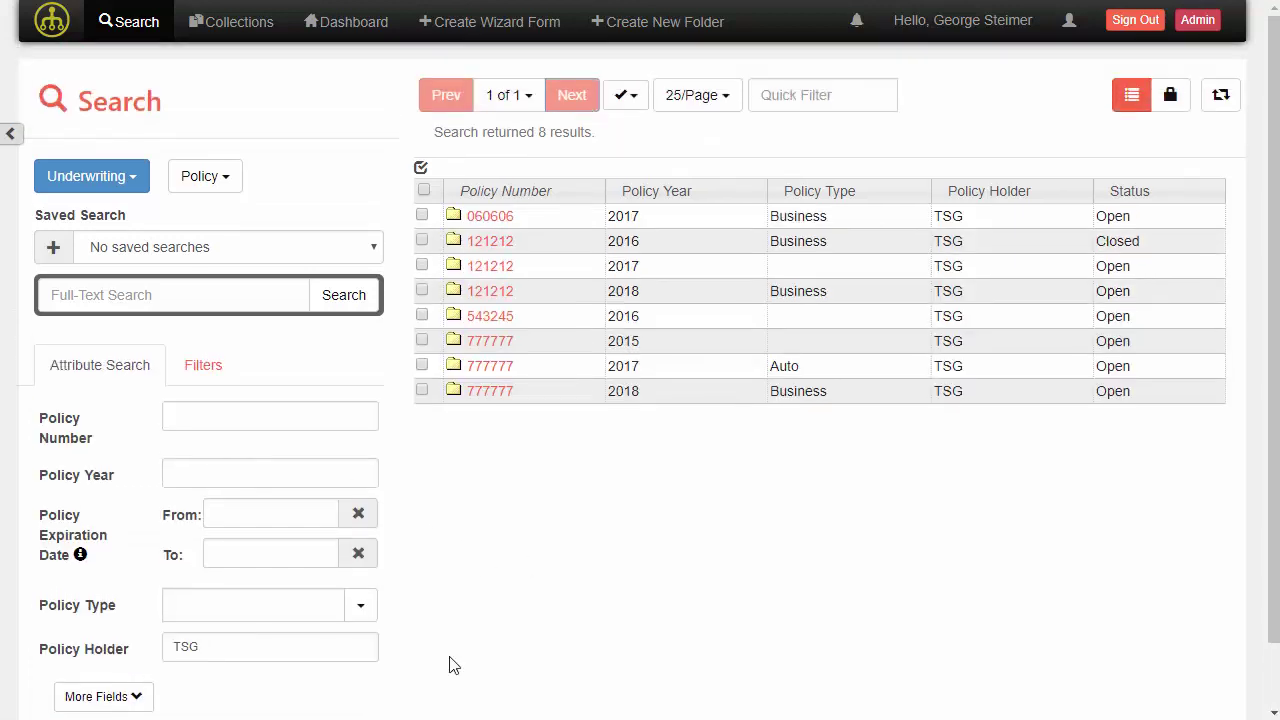
pyautogui.doubleClick(286, 651)
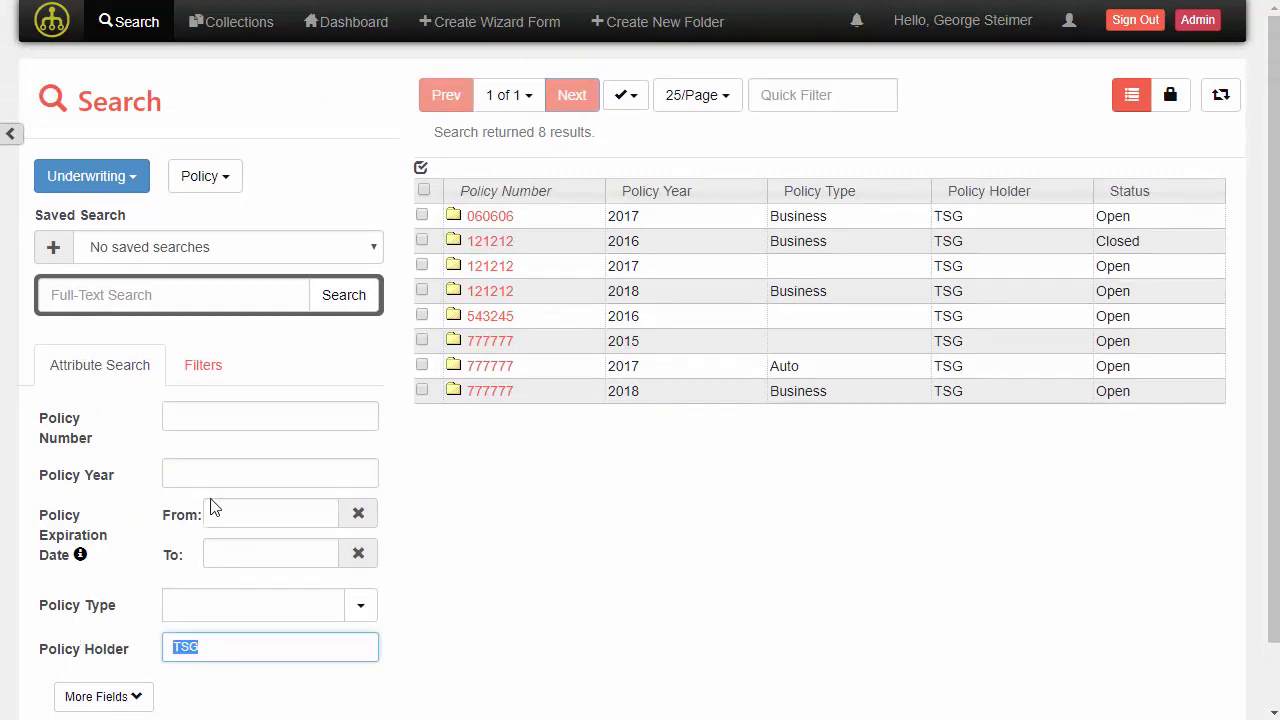
pyautogui.press('BackSpace')
pyautogui.click(291, 420)
pyautogui.write('12121')
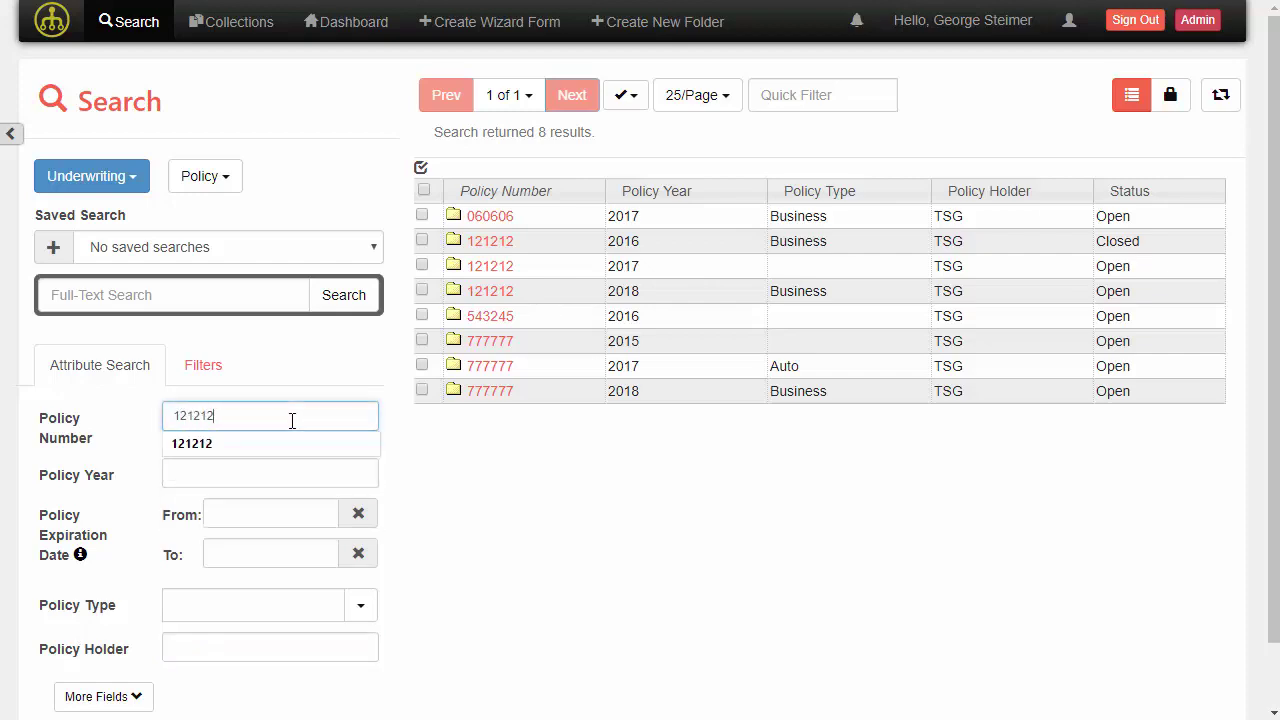
pyautogui.write('2')
pyautogui.press('Return')
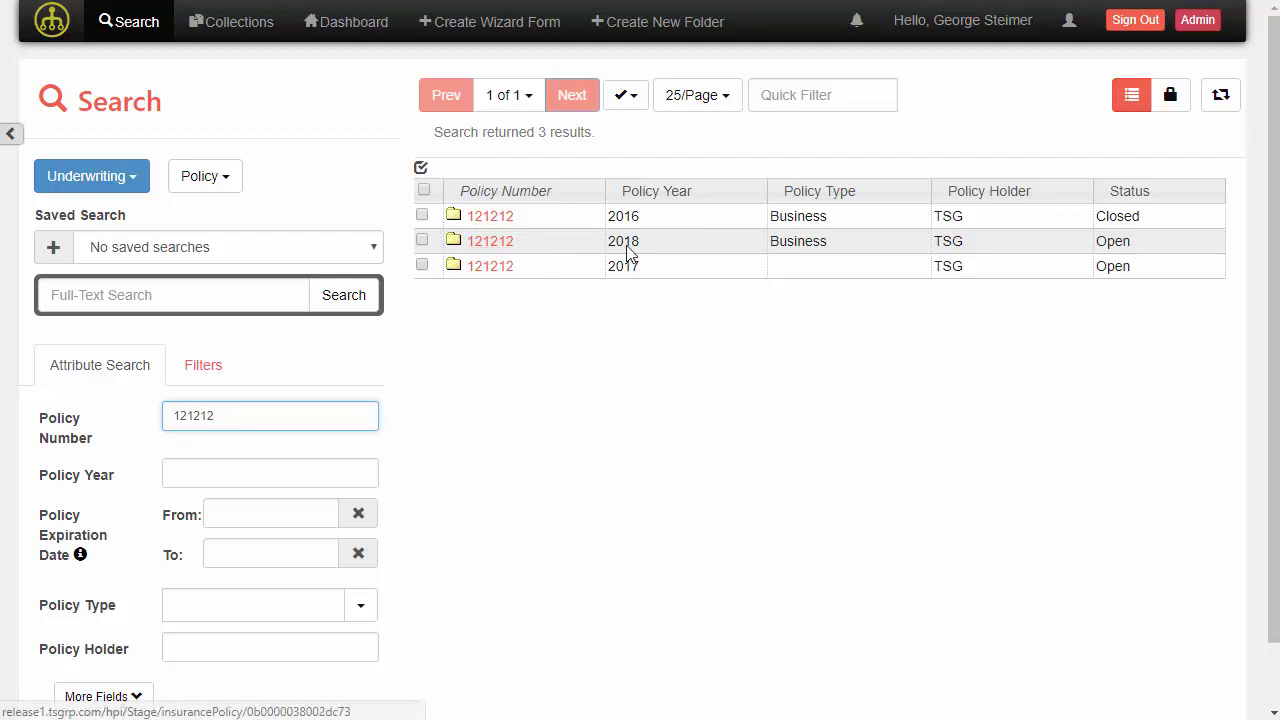
pyautogui.click(497, 244)
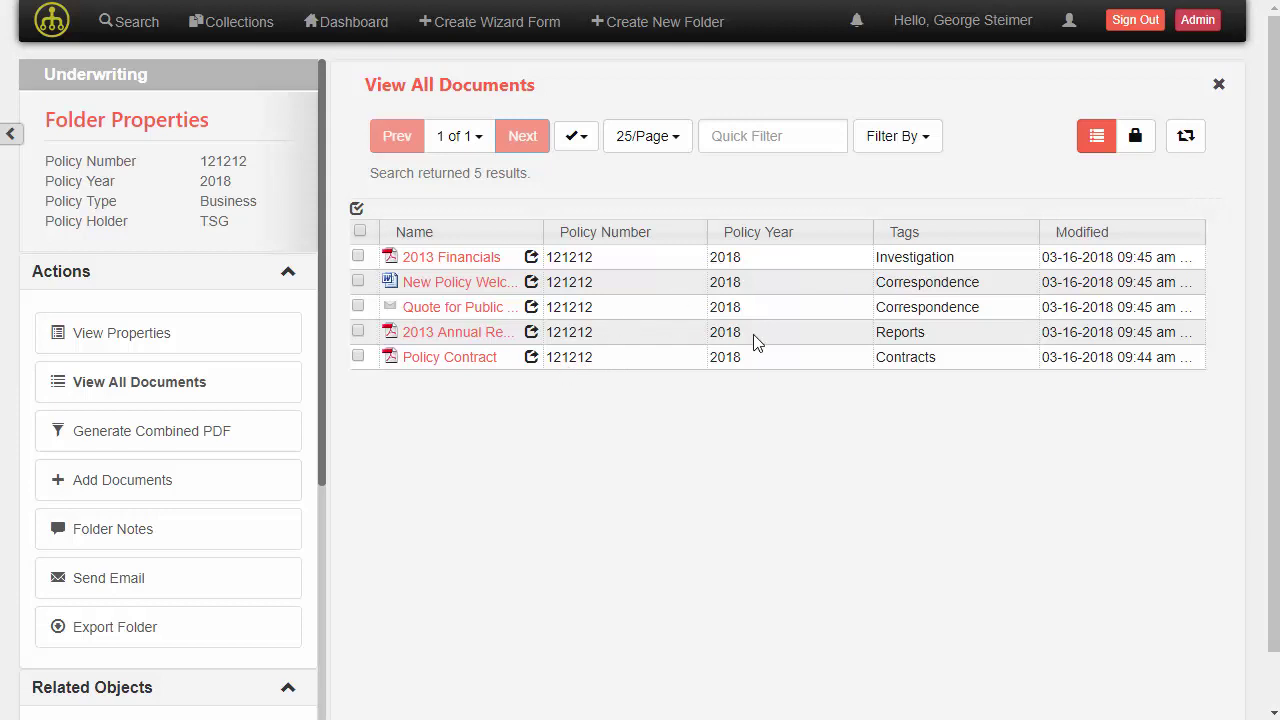
pyautogui.click(776, 139)
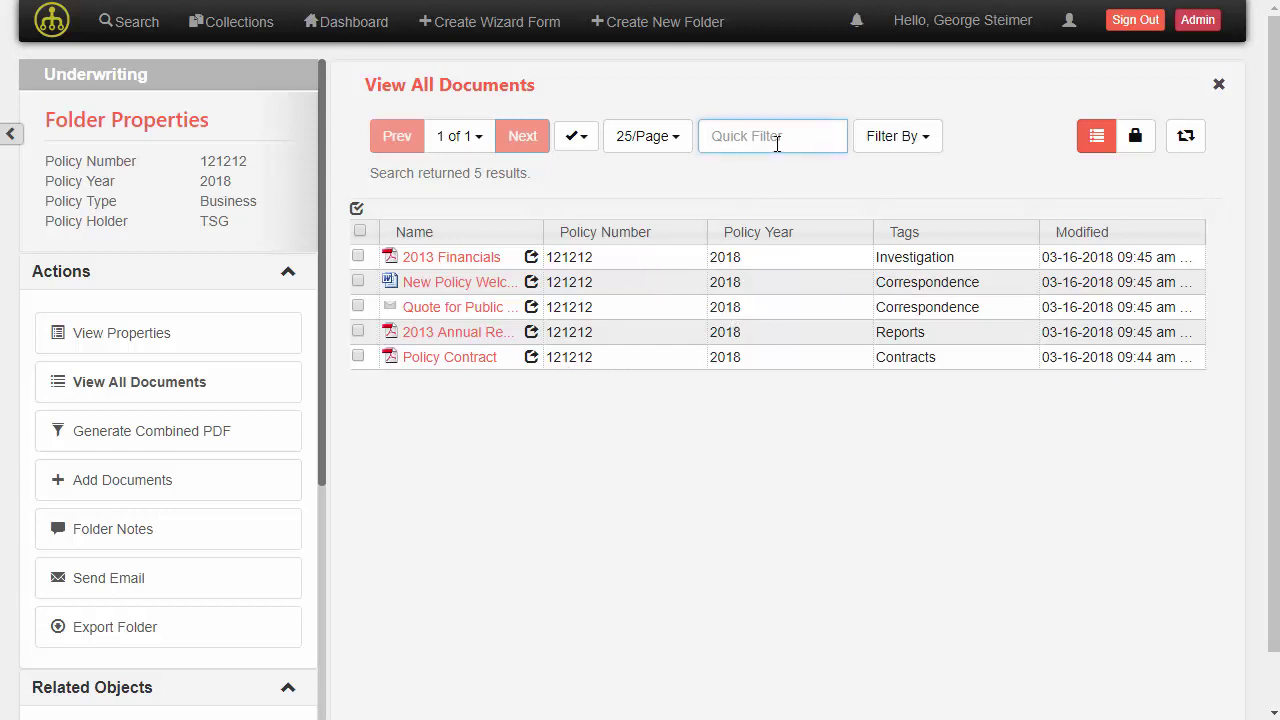
pyautogui.write('Corr')
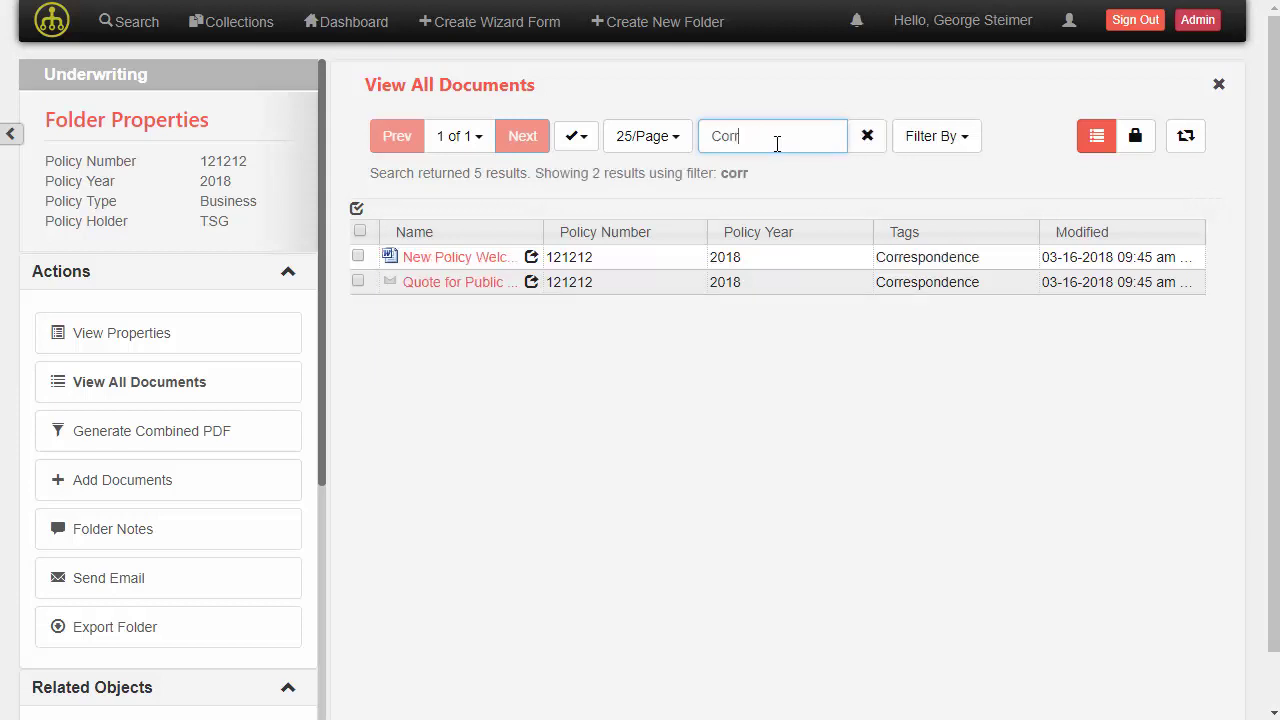
pyautogui.press('BackSpace')
pyautogui.press('BackSpace')
pyautogui.press('BackSpace')
pyautogui.press('BackSpace')
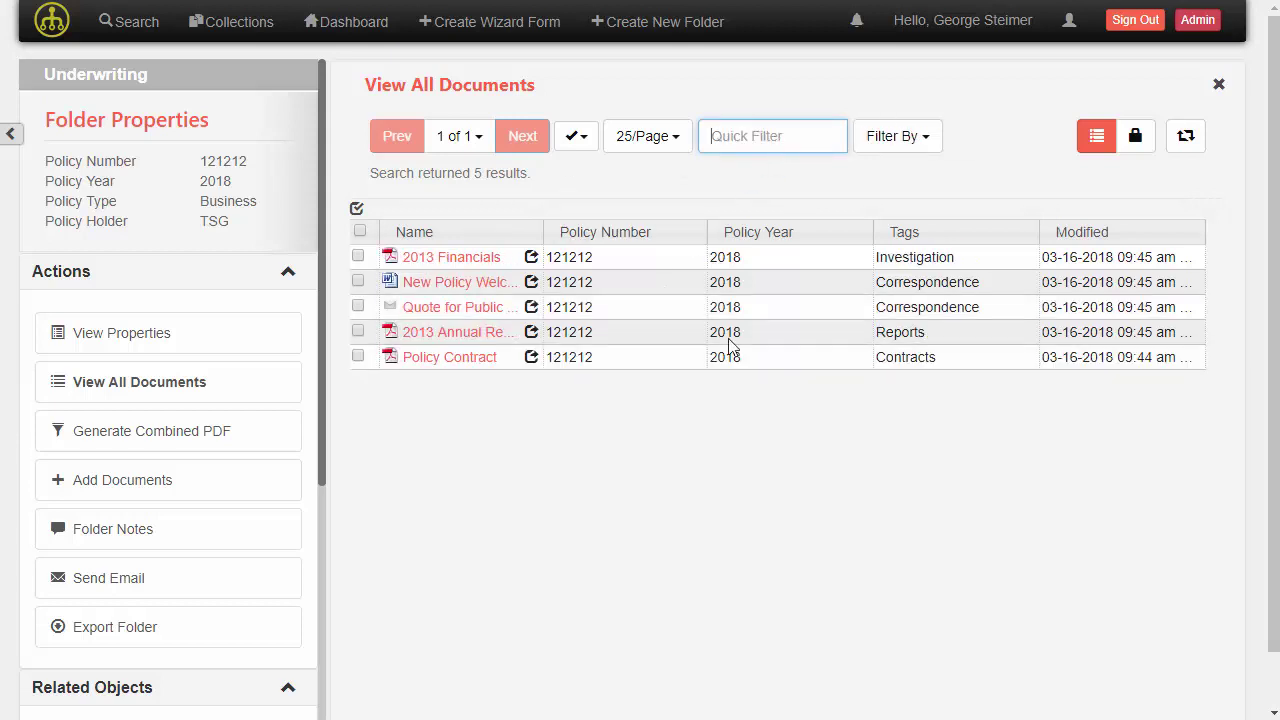
# Filter documents by the Correspondence tag, then remove the filter.
pyautogui.click(926, 148)
pyautogui.moveTo(1050, 286); pyautogui.dragTo(1044, 359)
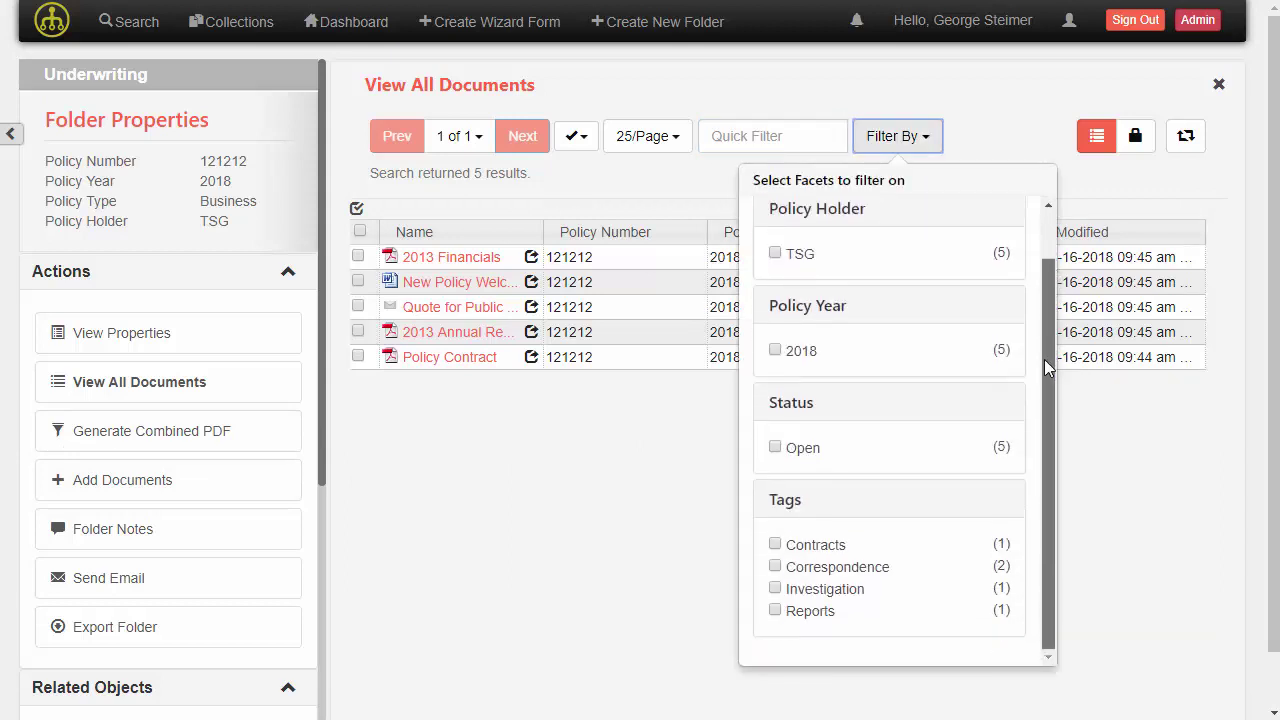
pyautogui.click(776, 567)
pyautogui.click(776, 567)
pyautogui.click(624, 534)
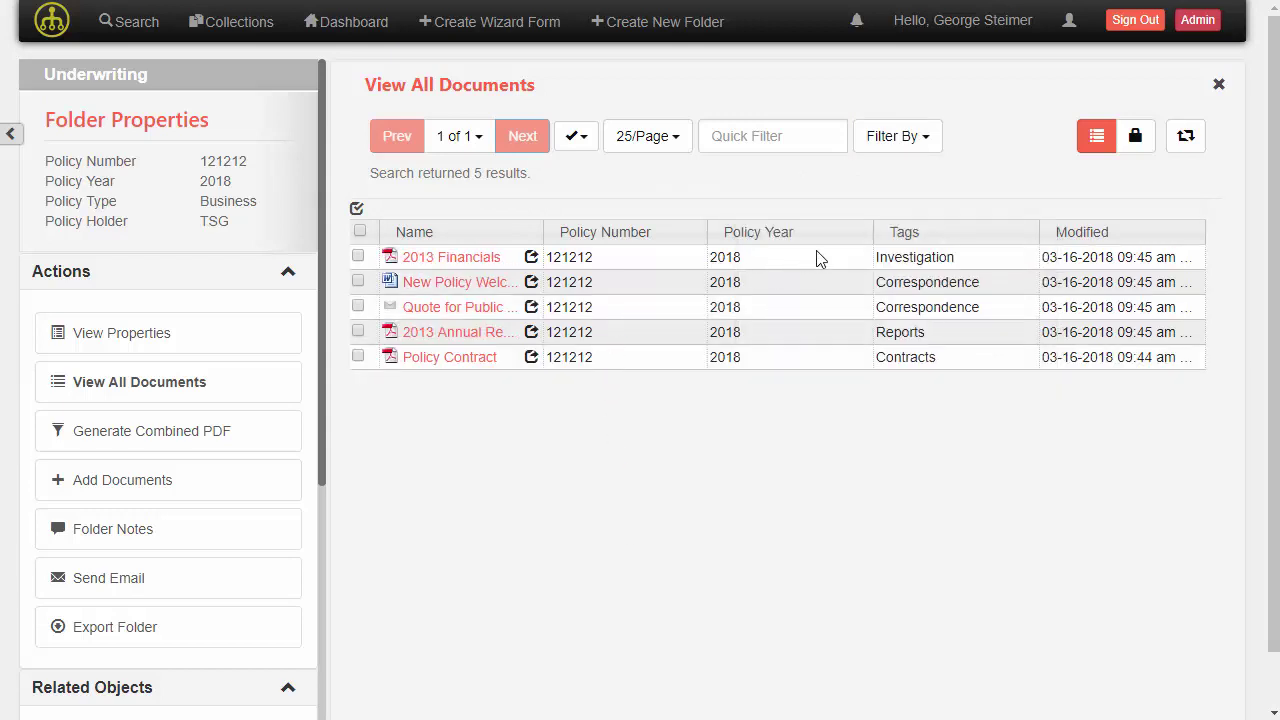
# Try moving the Tags column and toggling Created and Modified columns, restoring the original layout.
pyautogui.moveTo(921, 232); pyautogui.dragTo(950, 238)
pyautogui.rightClick(728, 235)
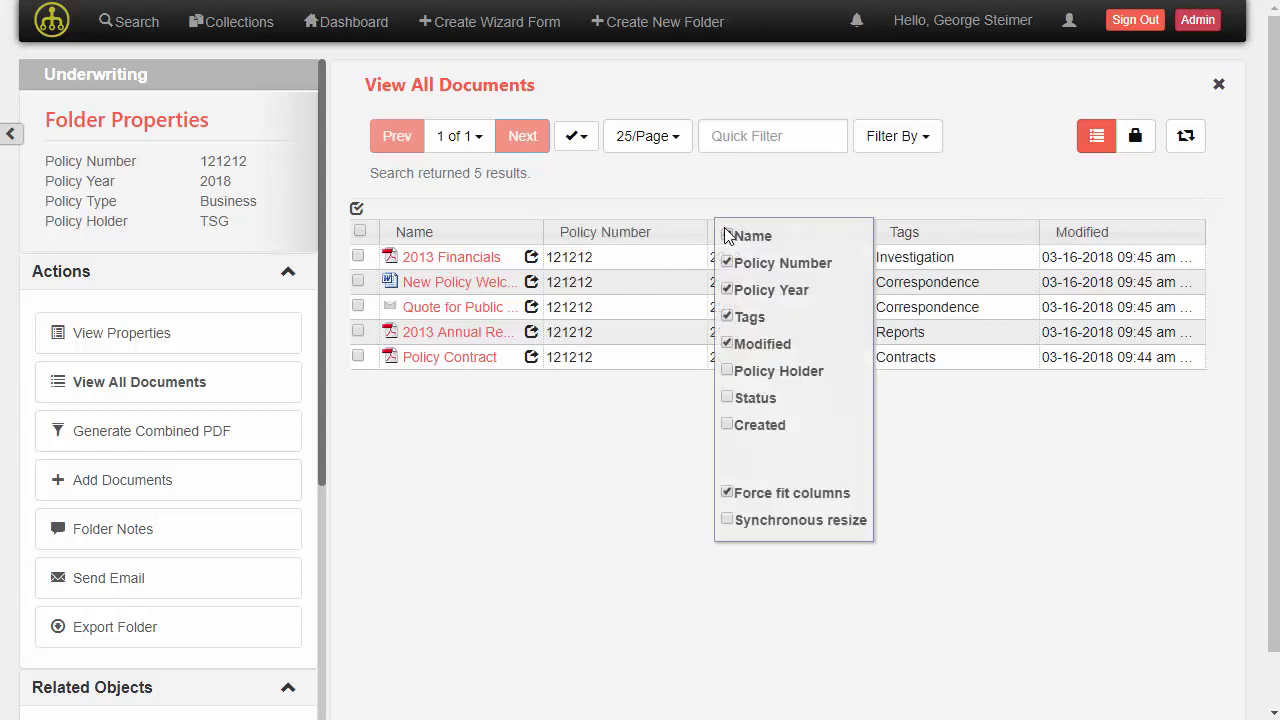
pyautogui.click(727, 426)
pyautogui.click(729, 345)
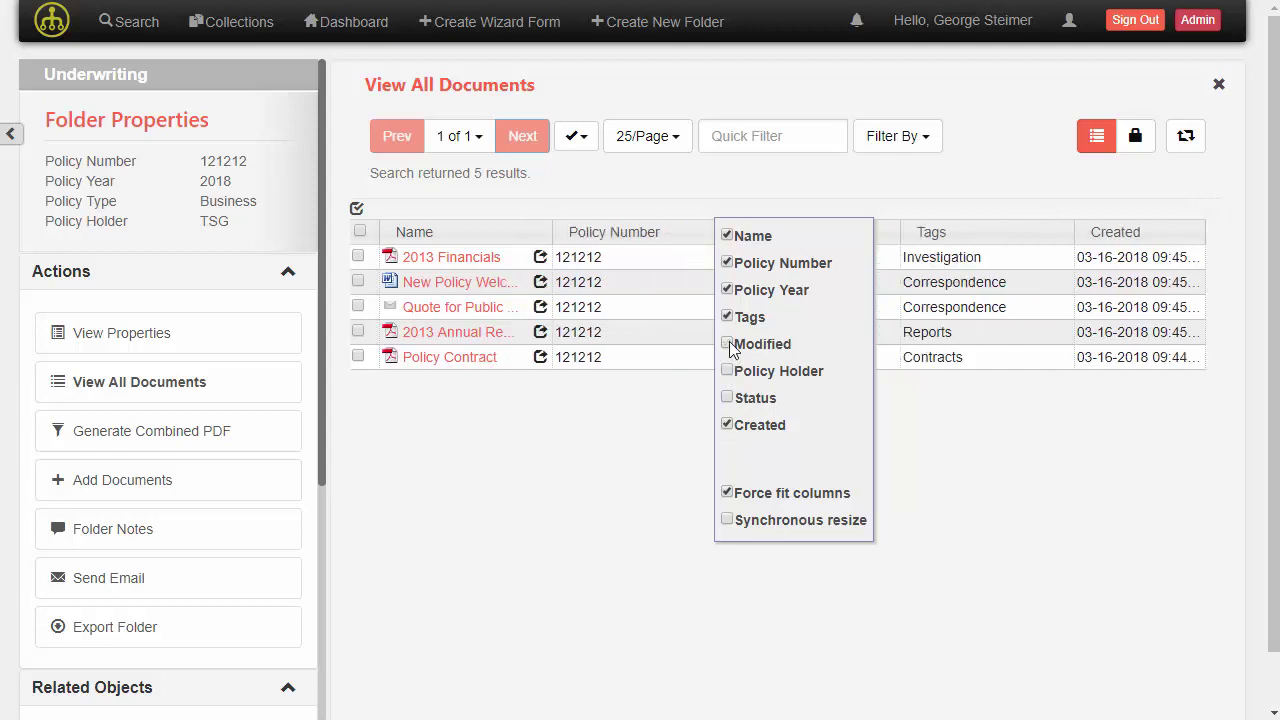
pyautogui.click(729, 345)
pyautogui.click(727, 425)
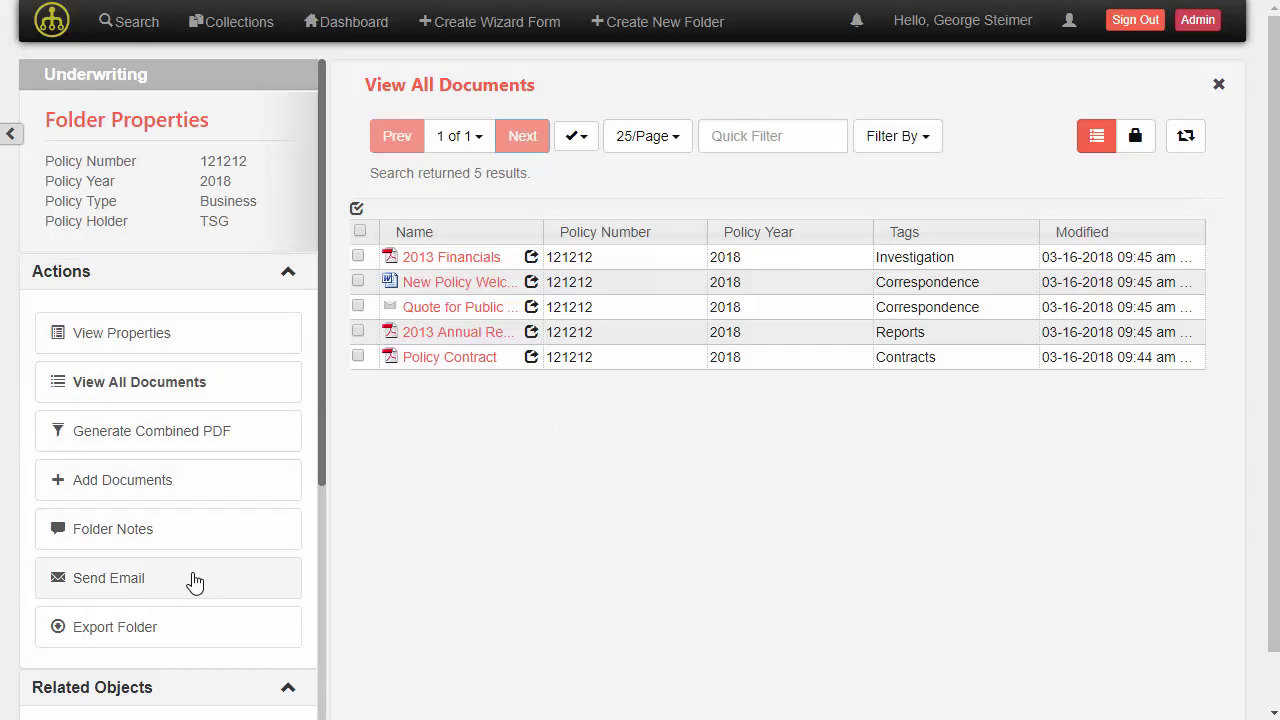
pyautogui.click(170, 345)
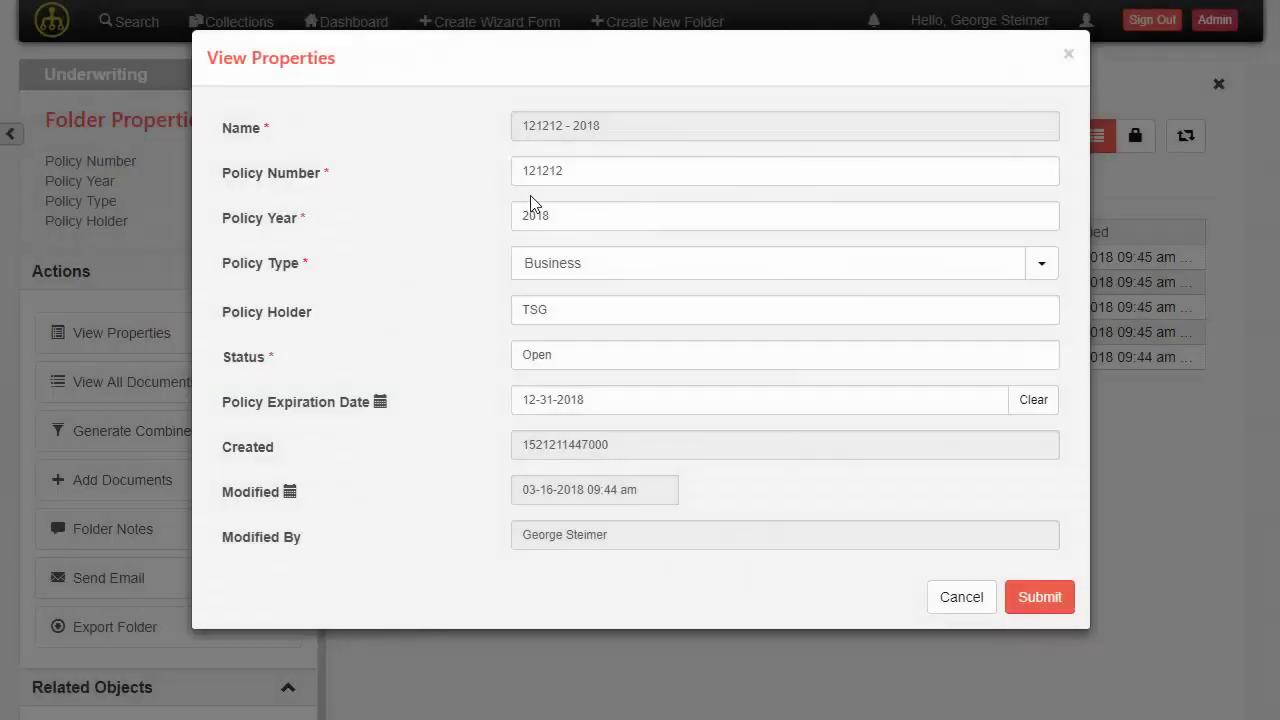
pyautogui.click(84, 233)
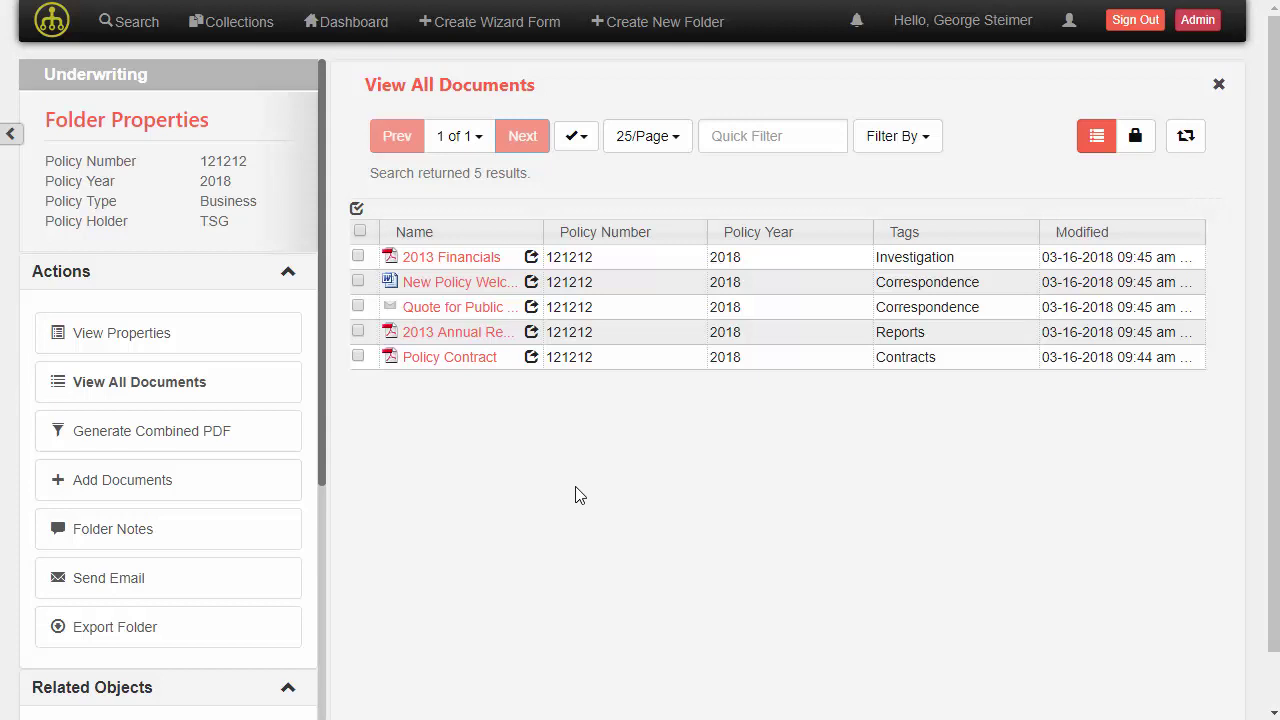
# Start a combined PDF containing the Policy Contract and 2013 Annual Report.
pyautogui.click(121, 440)
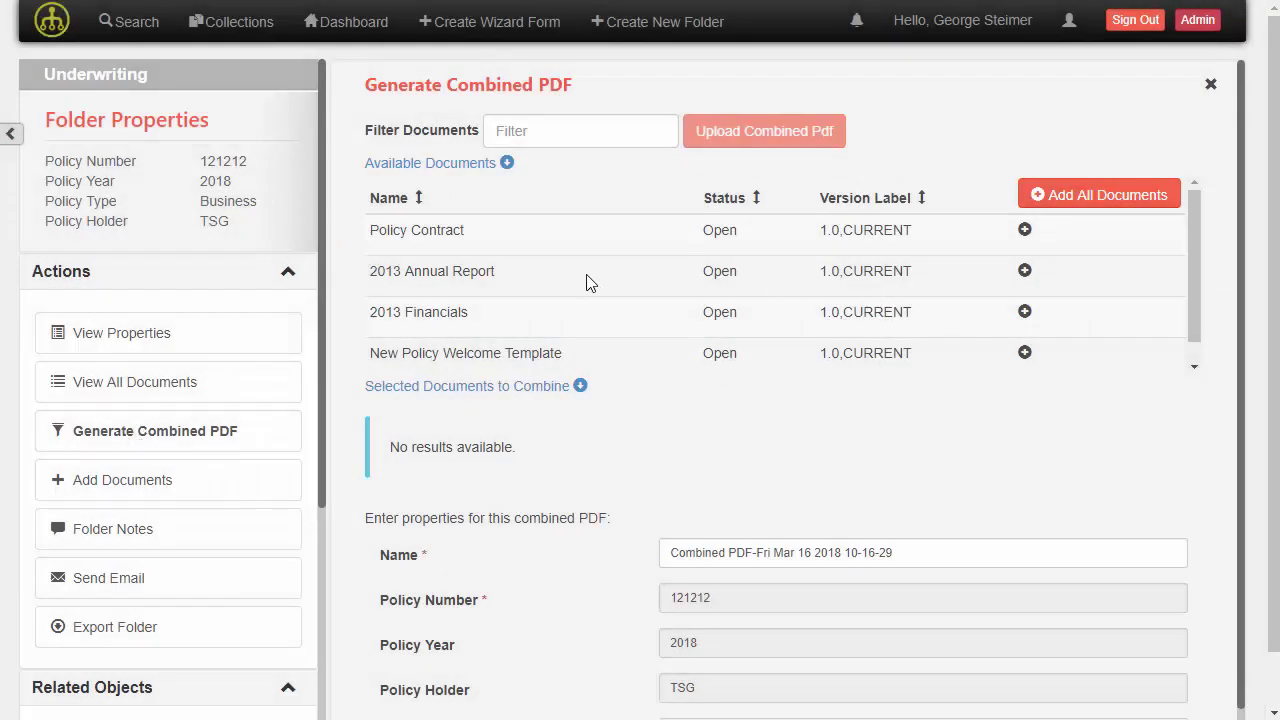
pyautogui.click(1025, 230)
pyautogui.click(1041, 230)
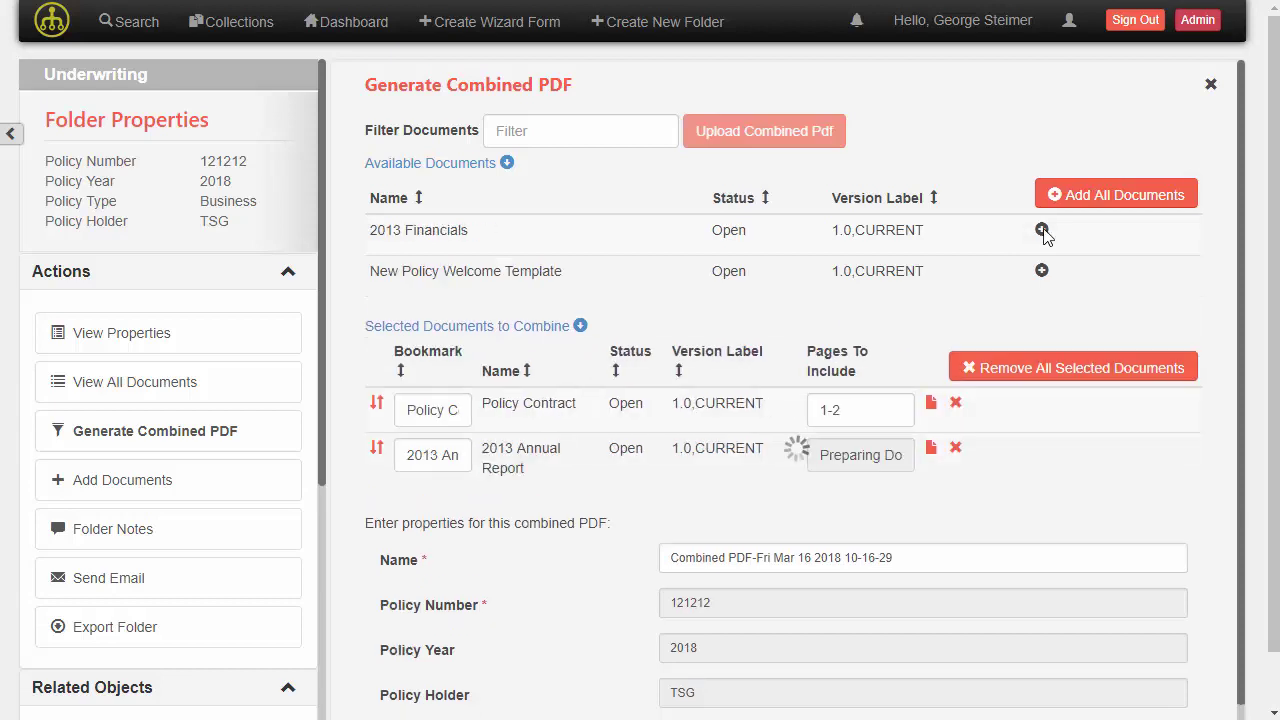
pyautogui.scroll(-1, 977, 340)
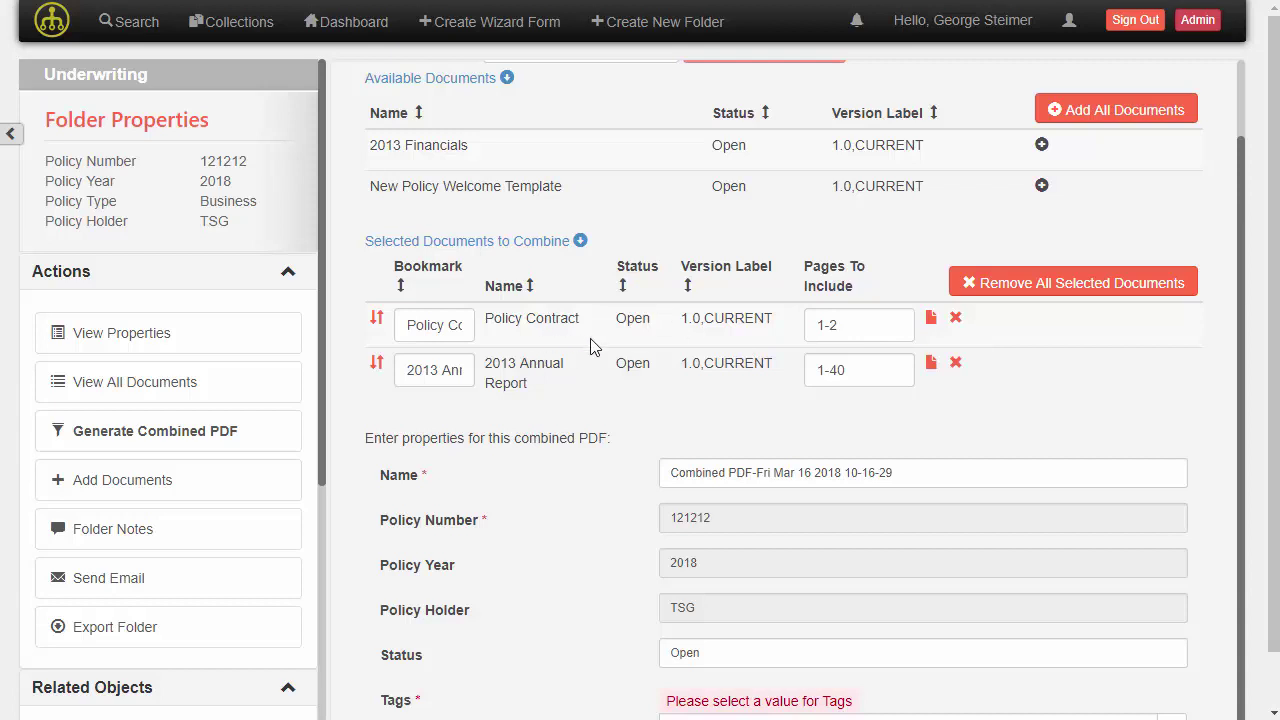
pyautogui.scroll(-1, 586, 356)
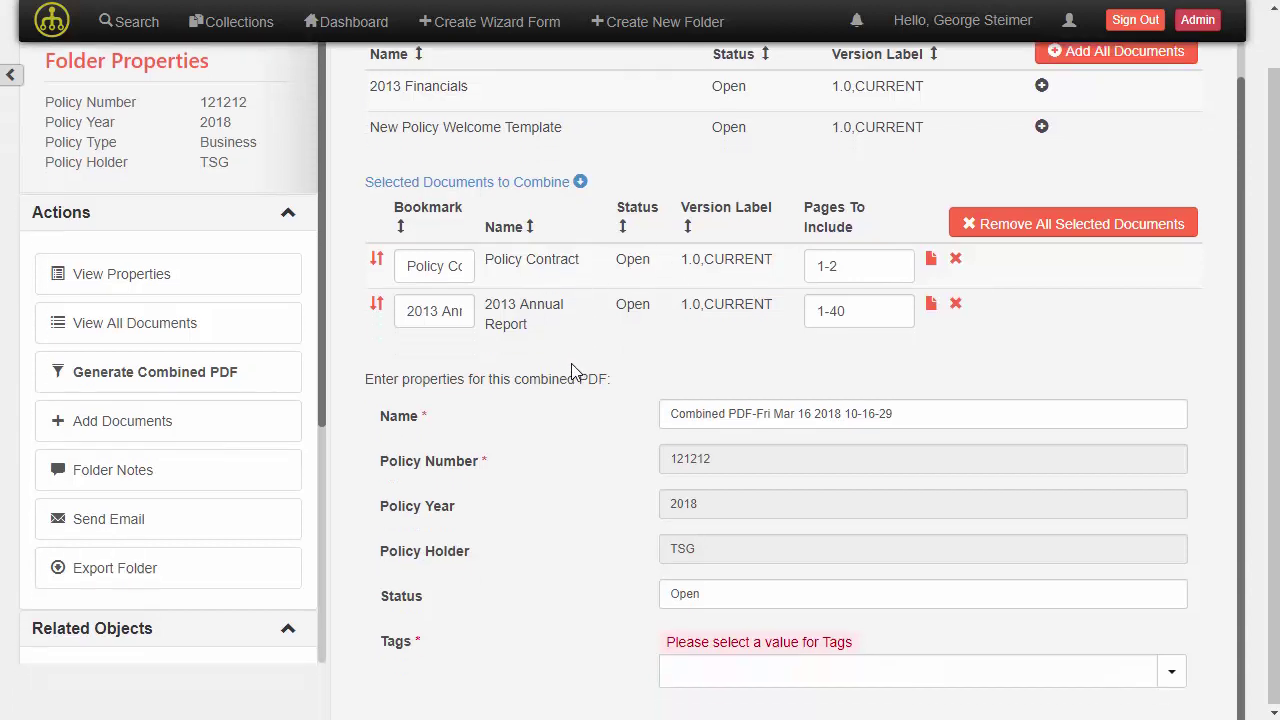
# Tag the combined PDF as Investigation and upload it.
pyautogui.click(697, 665)
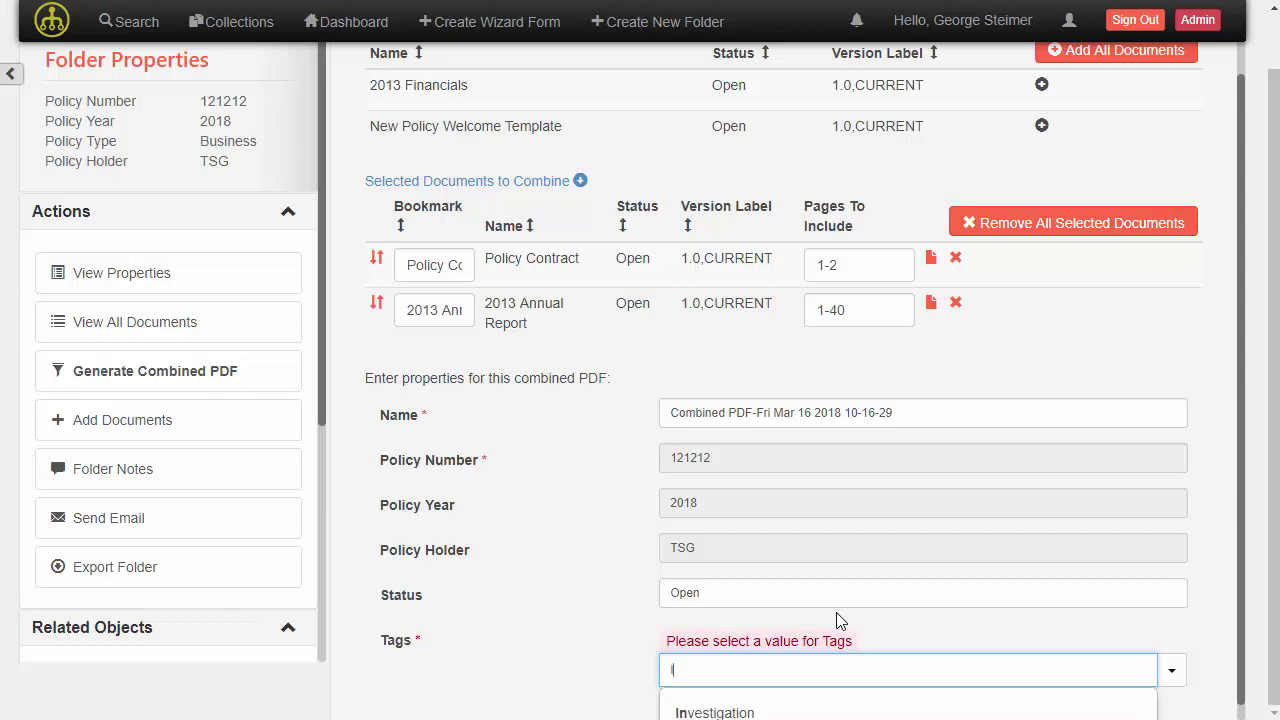
pyautogui.press('BackSpace')
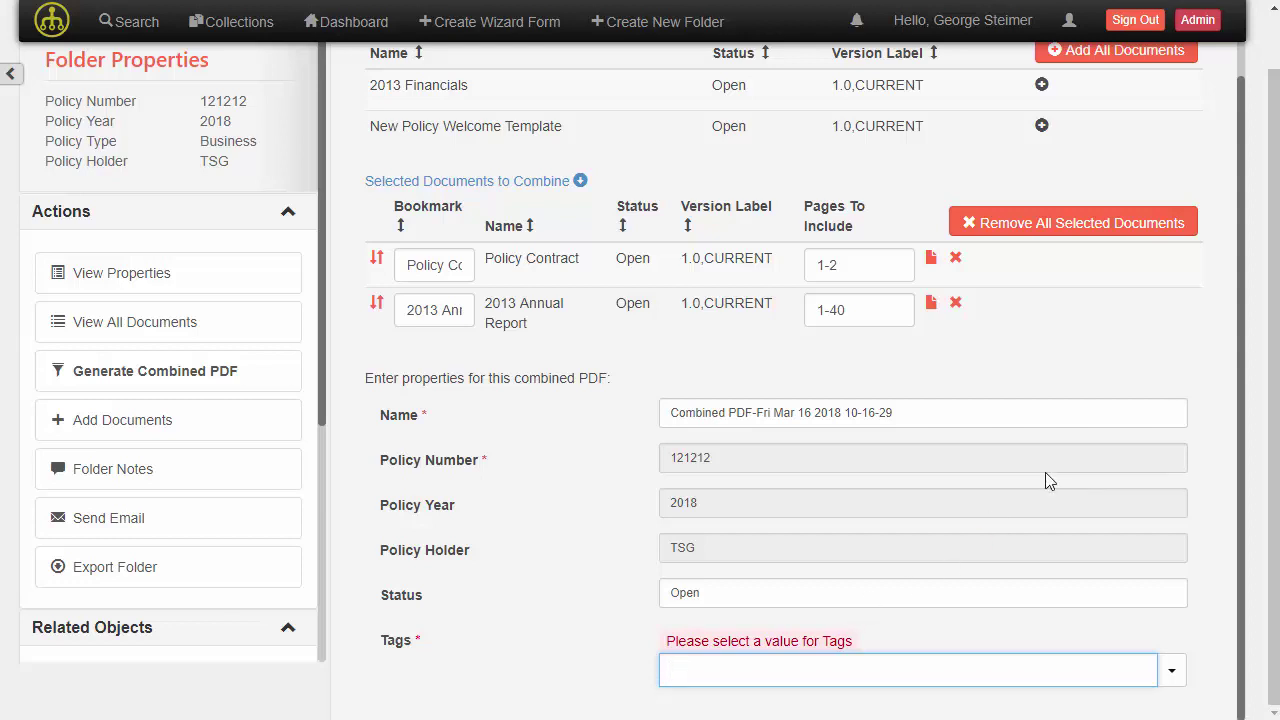
pyautogui.write('Inv')
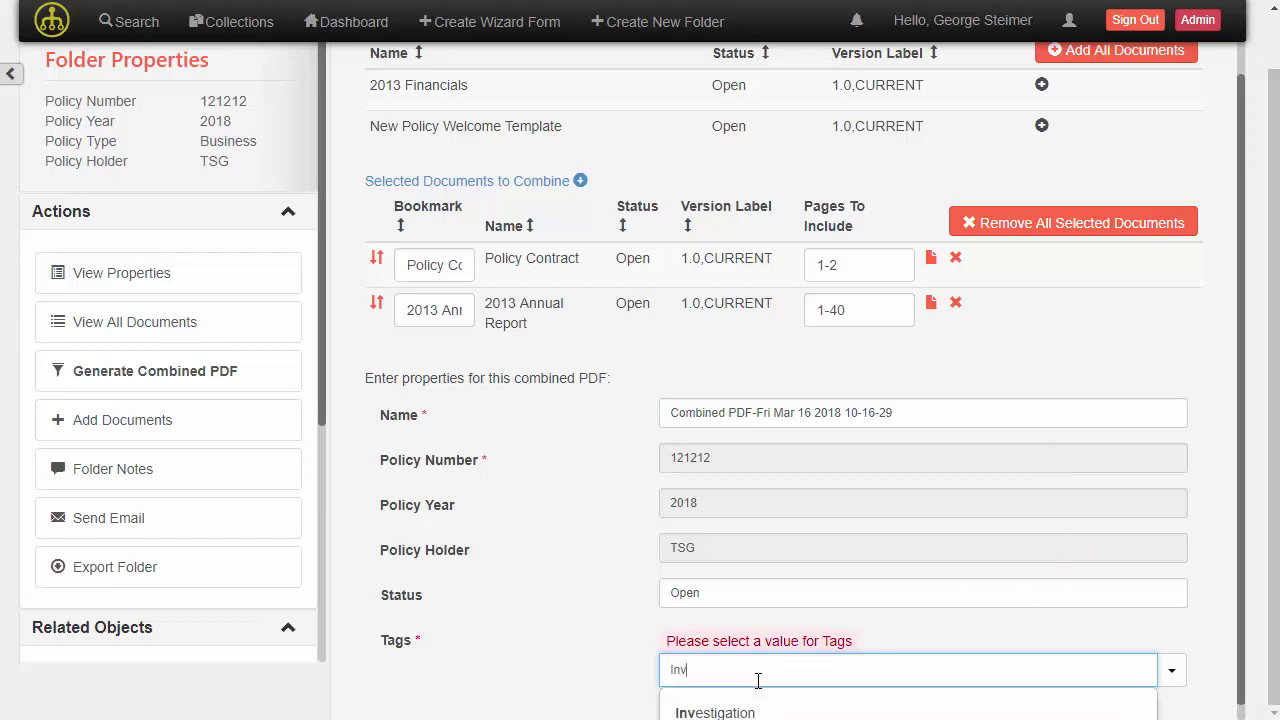
pyautogui.click(748, 688)
pyautogui.scroll(1, 690, 200)
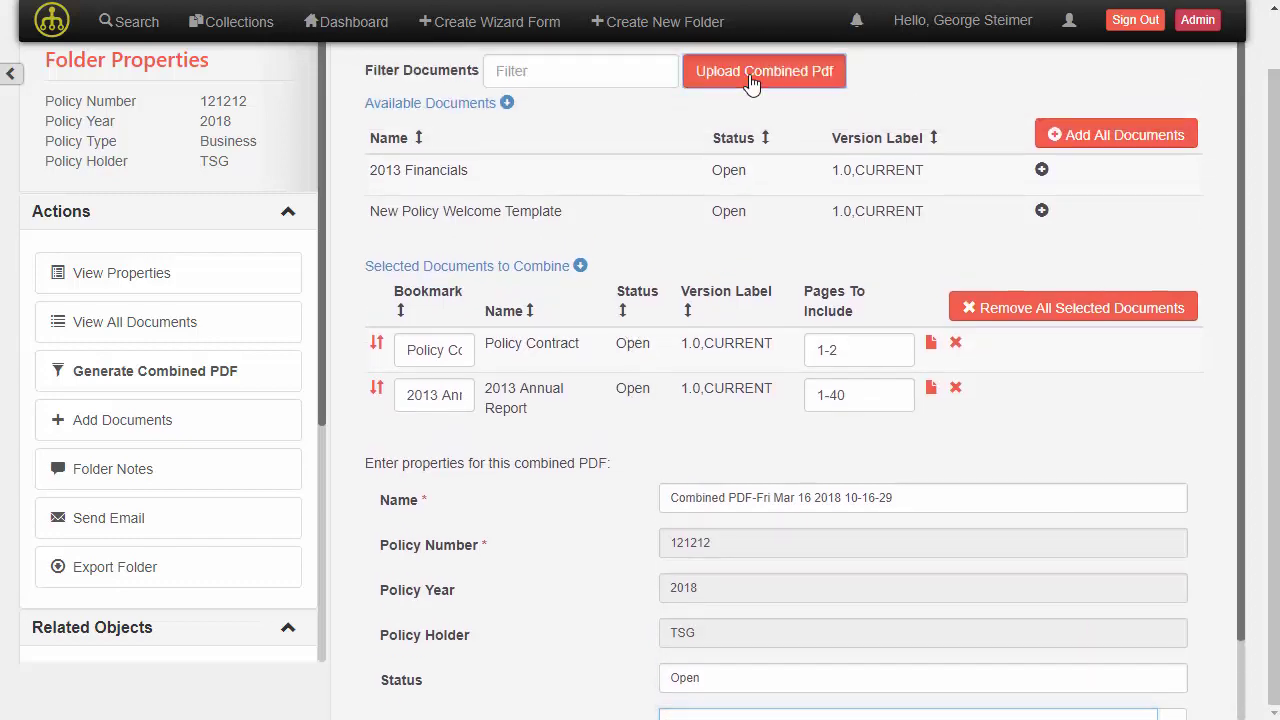
pyautogui.click(748, 77)
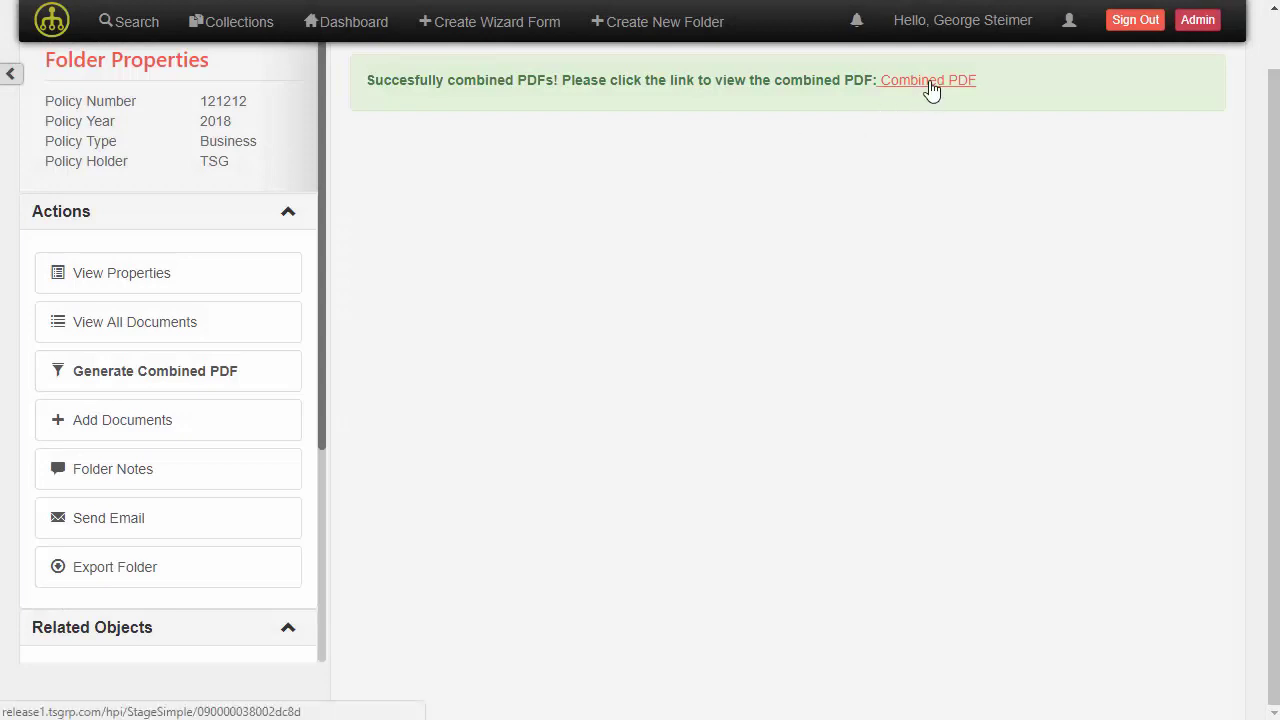
pyautogui.click(930, 88)
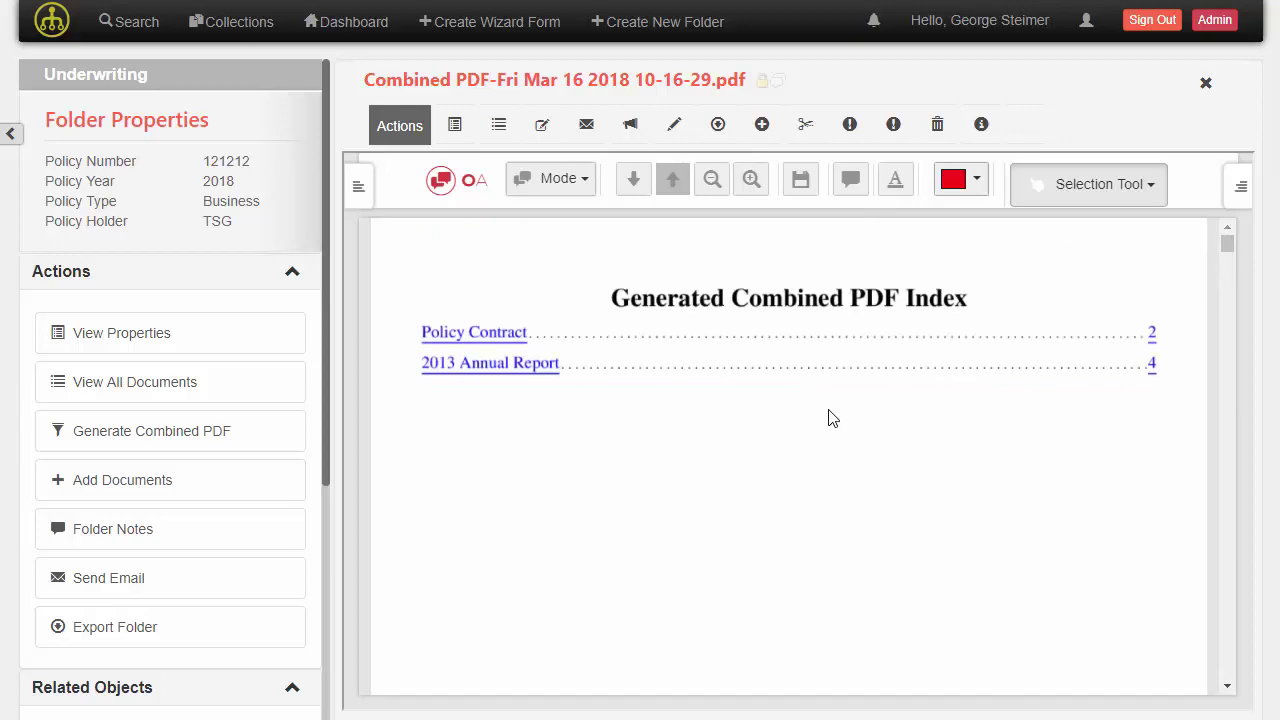
pyautogui.scroll(-1, 855, 420)
pyautogui.scroll(-10, 855, 420)
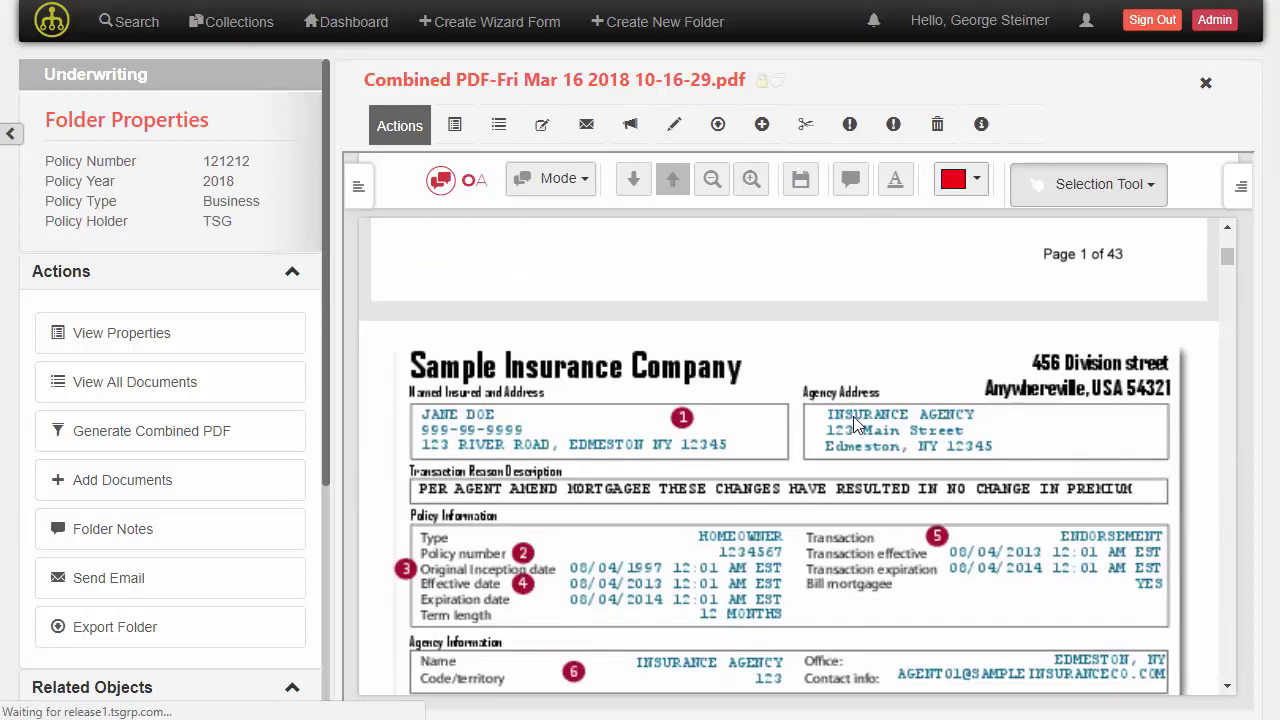
pyautogui.scroll(-15, 866, 449)
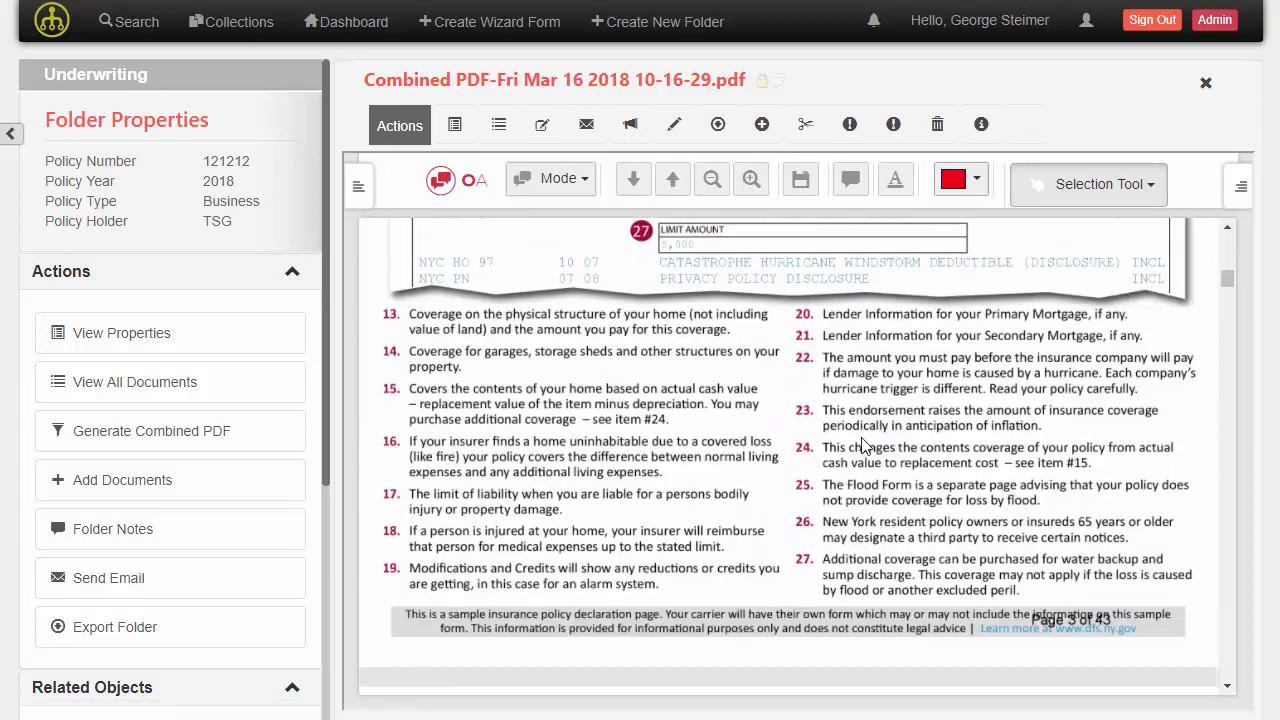
pyautogui.scroll(20, 867, 457)
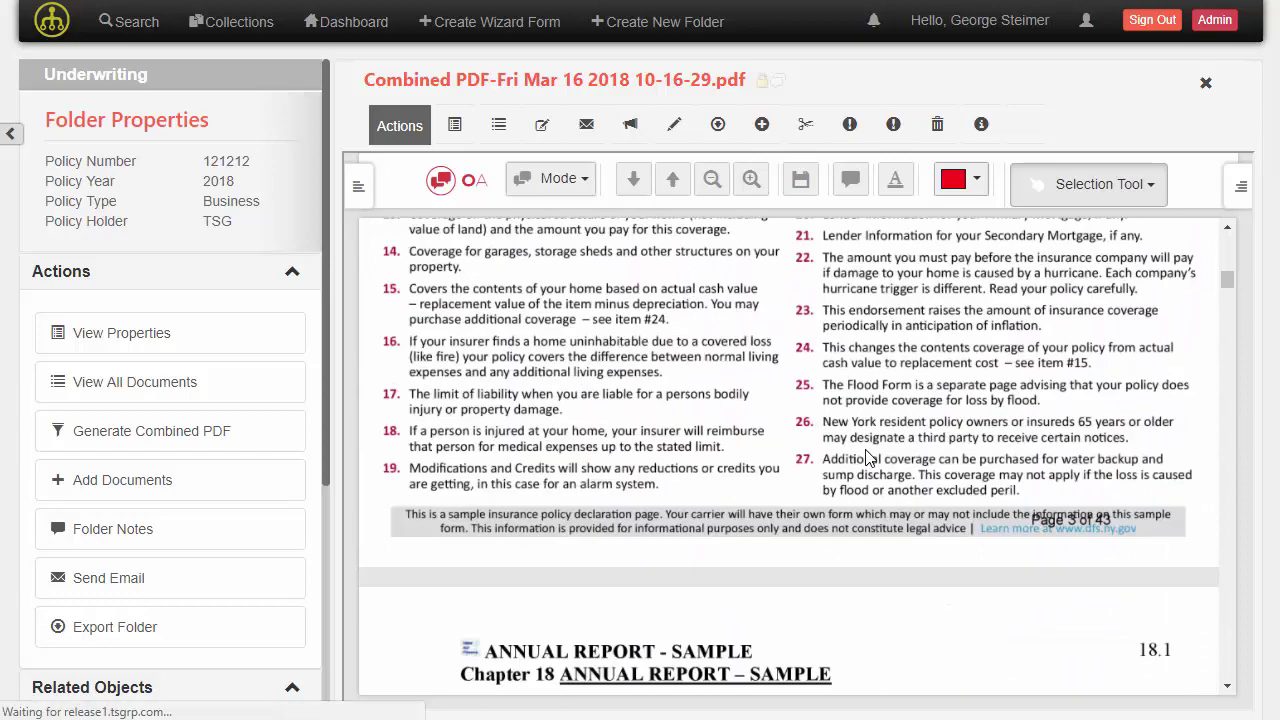
pyautogui.scroll(5, 867, 459)
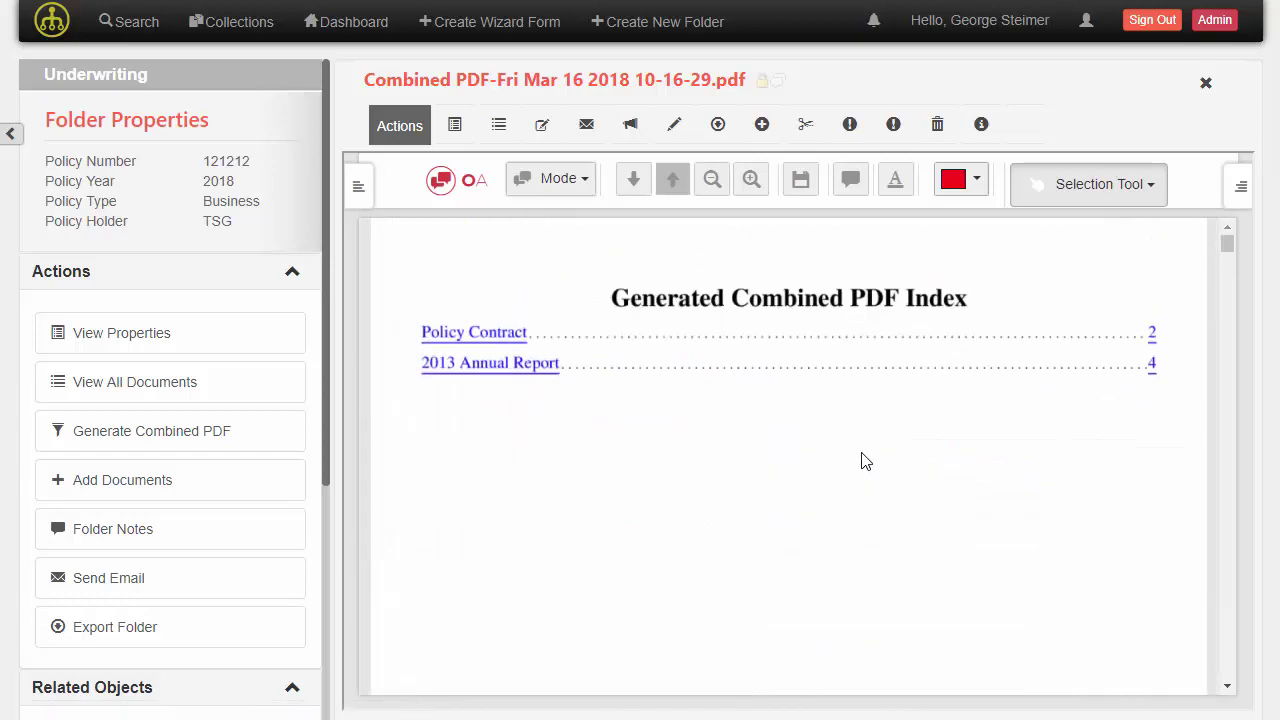
# Add a Legal folder note: 'Need to send to legal review once client approves changes.'.
pyautogui.click(115, 538)
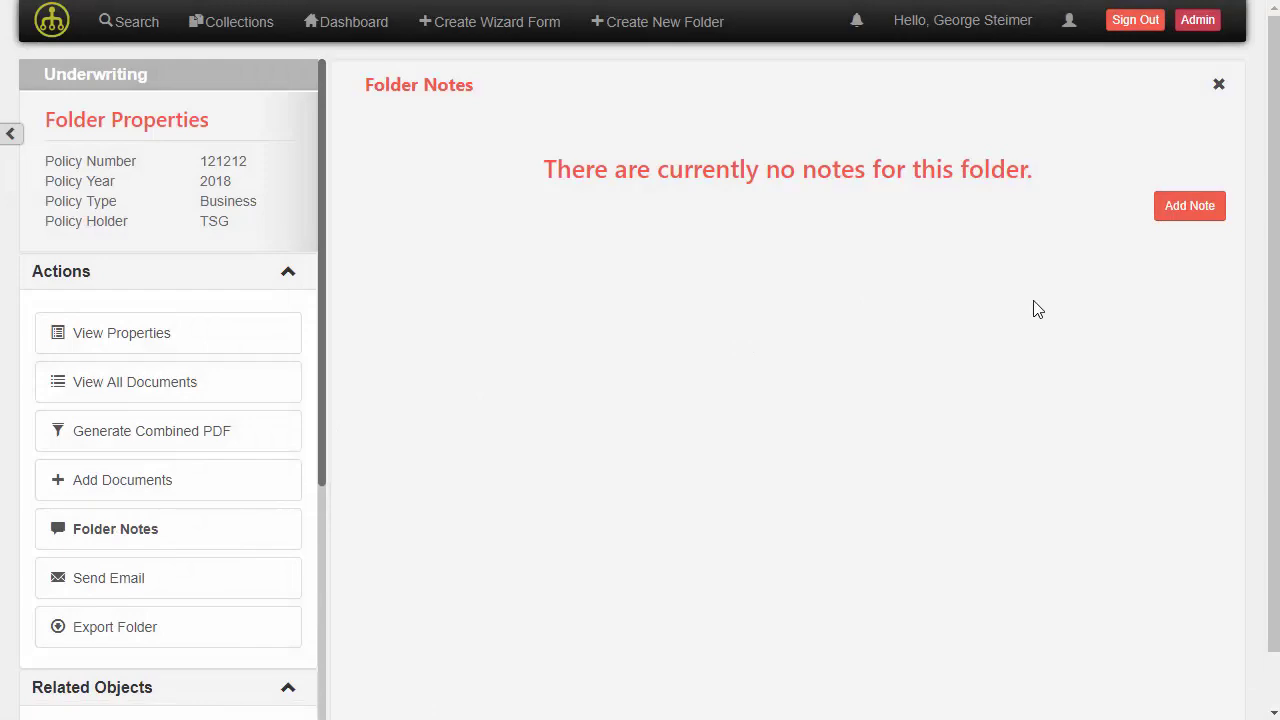
pyautogui.click(1186, 209)
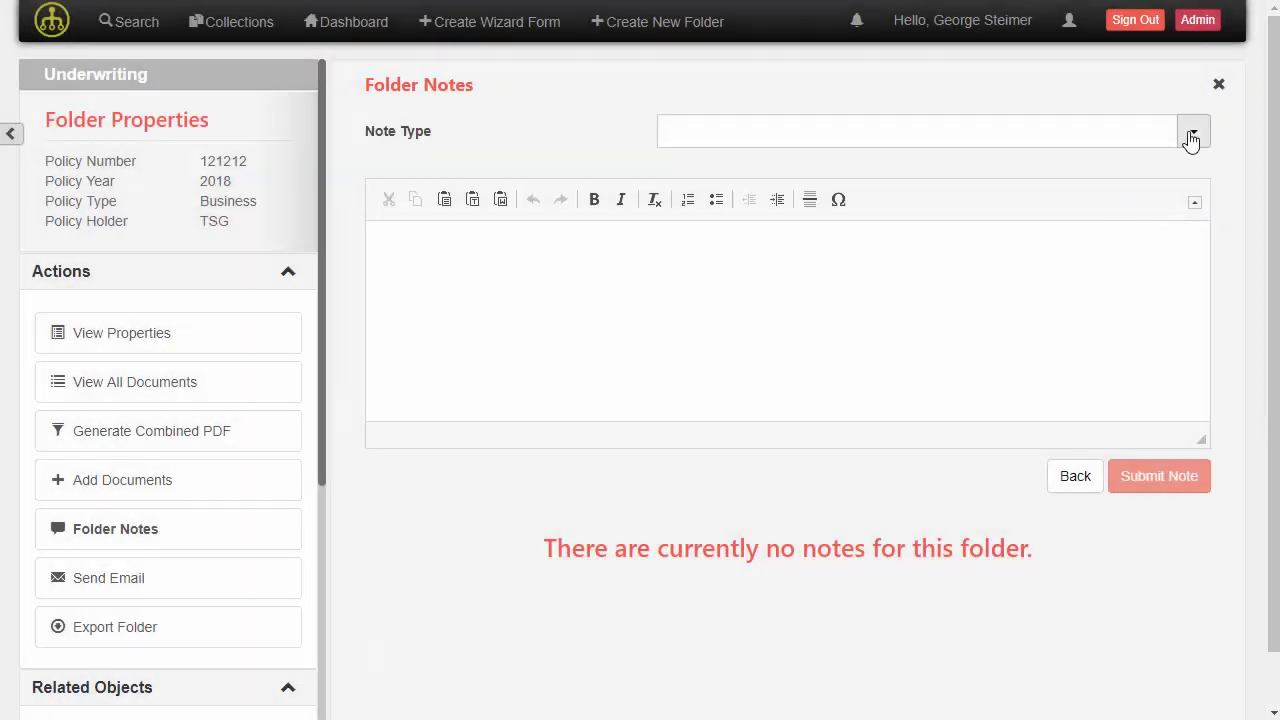
pyautogui.click(1193, 133)
pyautogui.click(1106, 320)
pyautogui.click(740, 281)
pyautogui.write('Need to send to legal review once client approves changes')
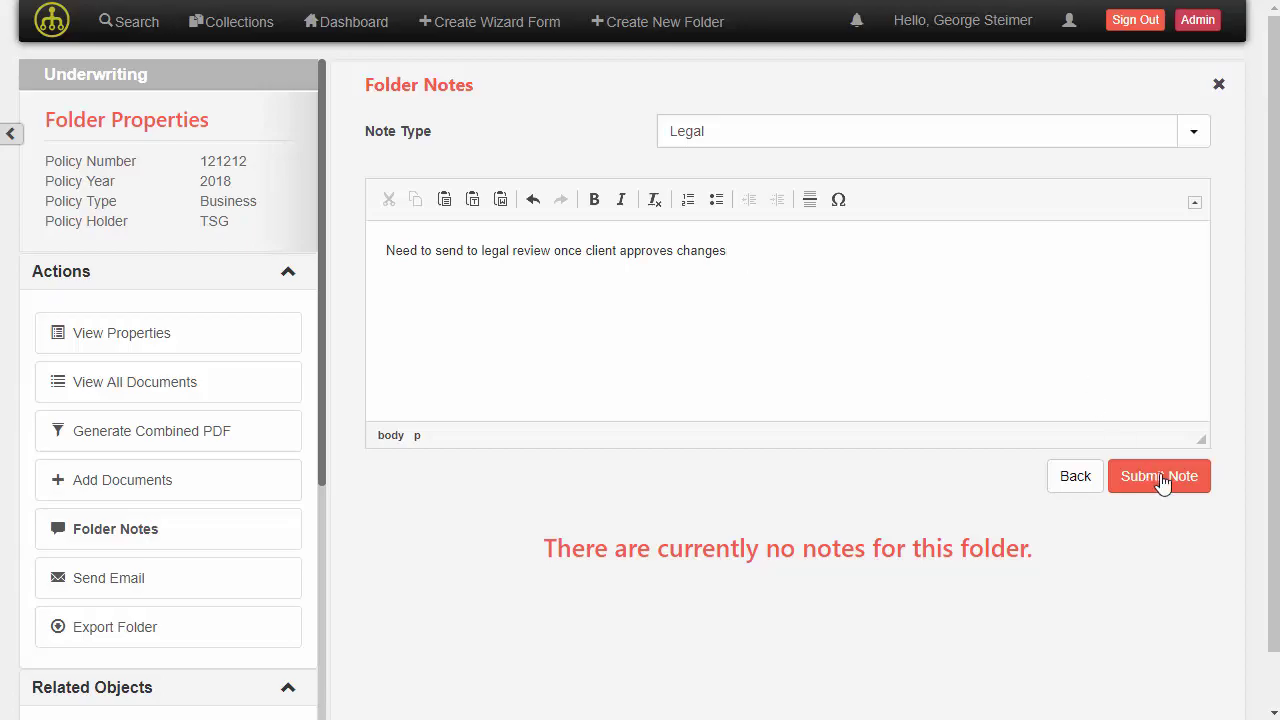
pyautogui.click(1158, 478)
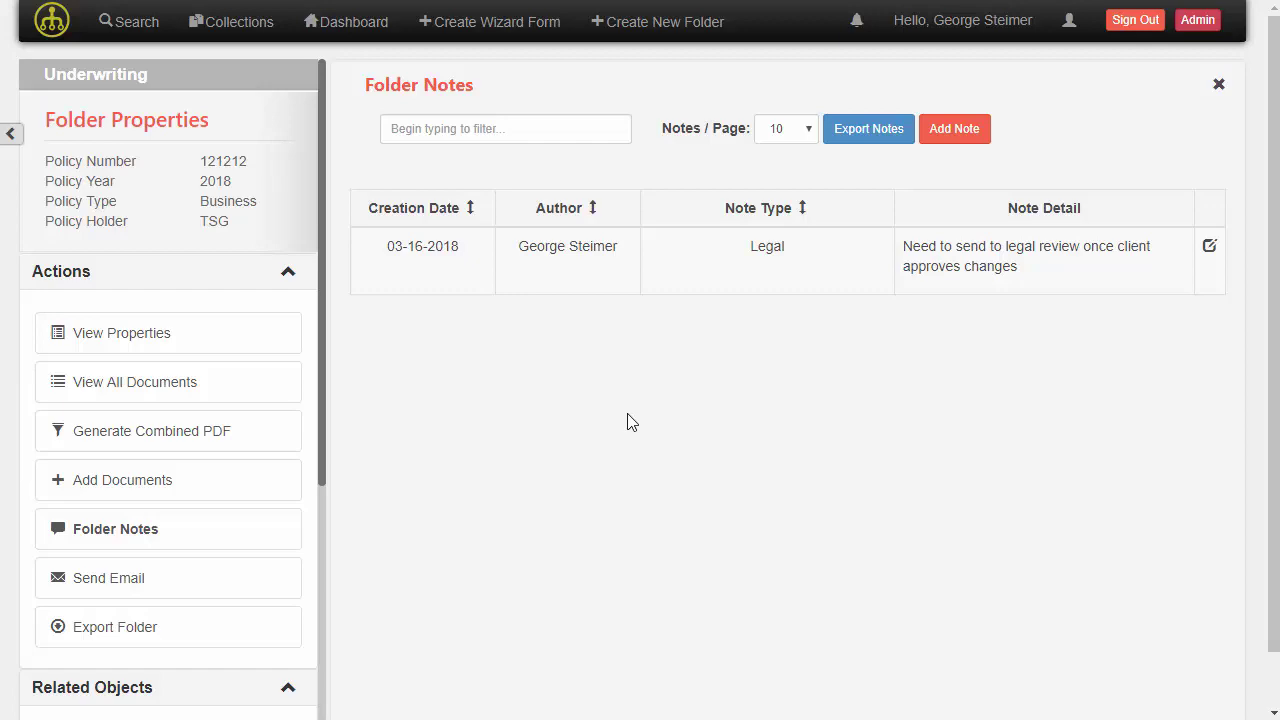
# Start a blank Send Email form for the folder, then collapse Actions to show Related Objects.
pyautogui.click(90, 585)
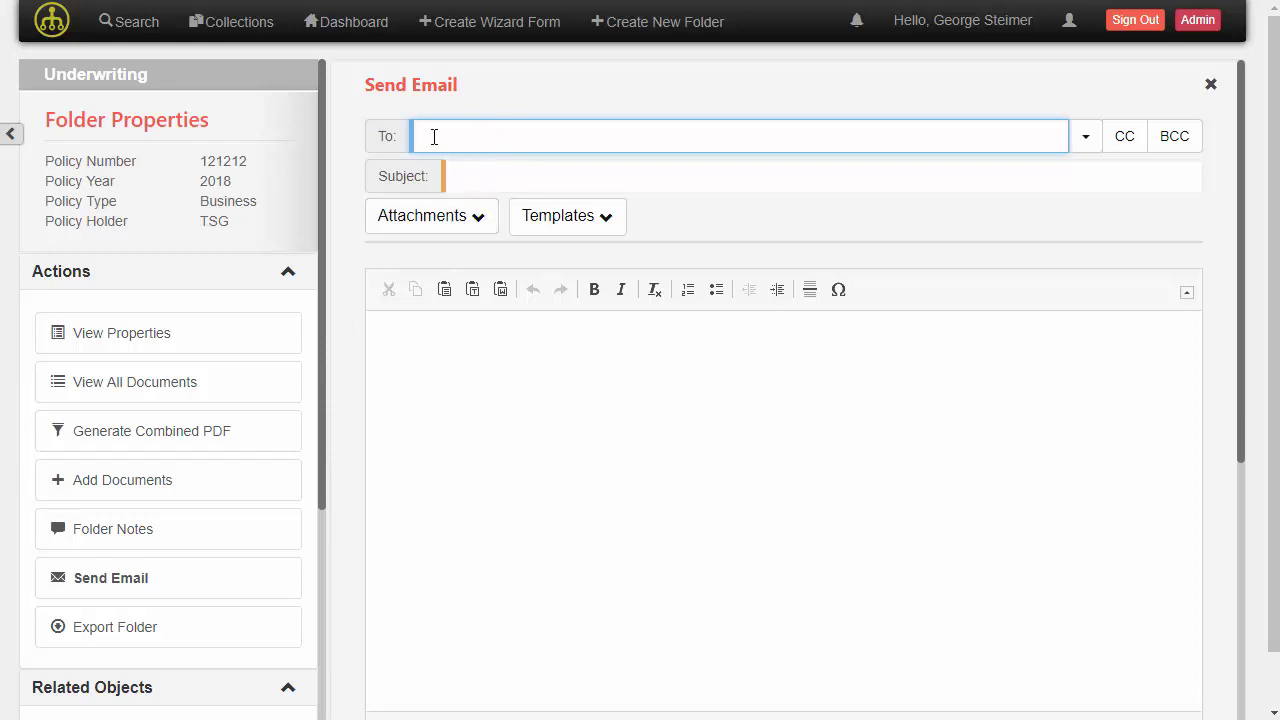
pyautogui.click(436, 217)
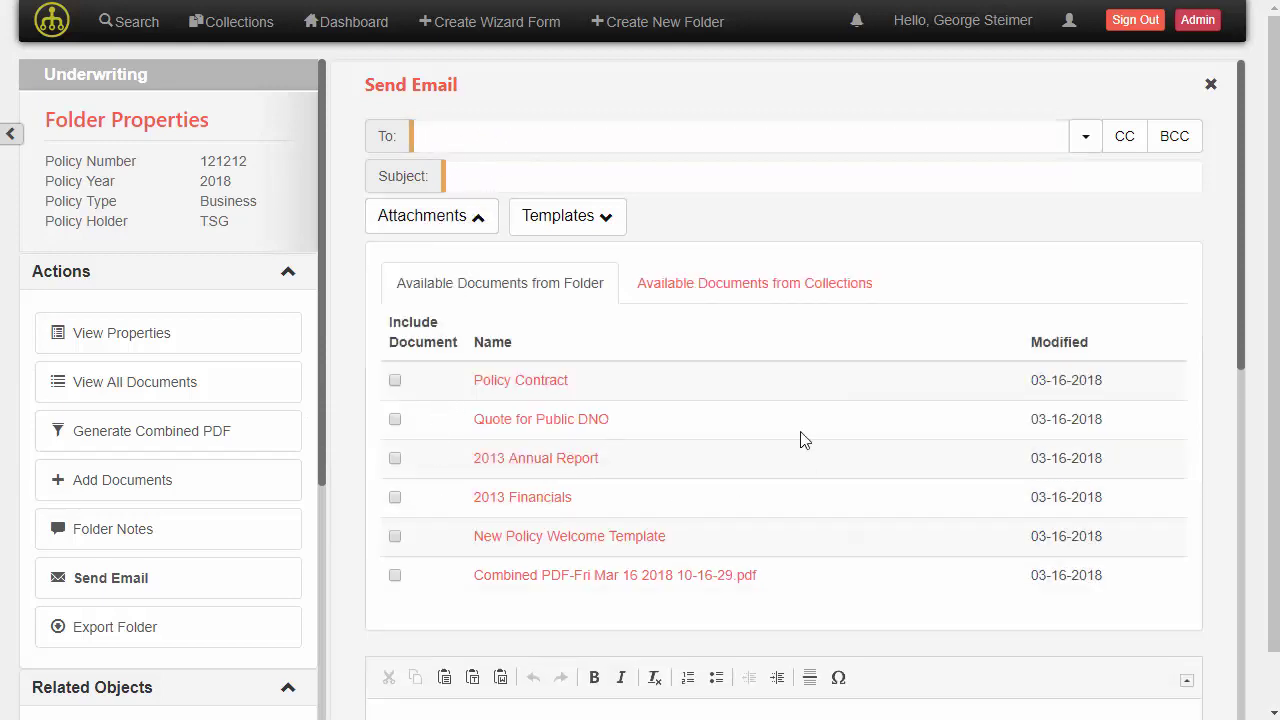
pyautogui.click(460, 228)
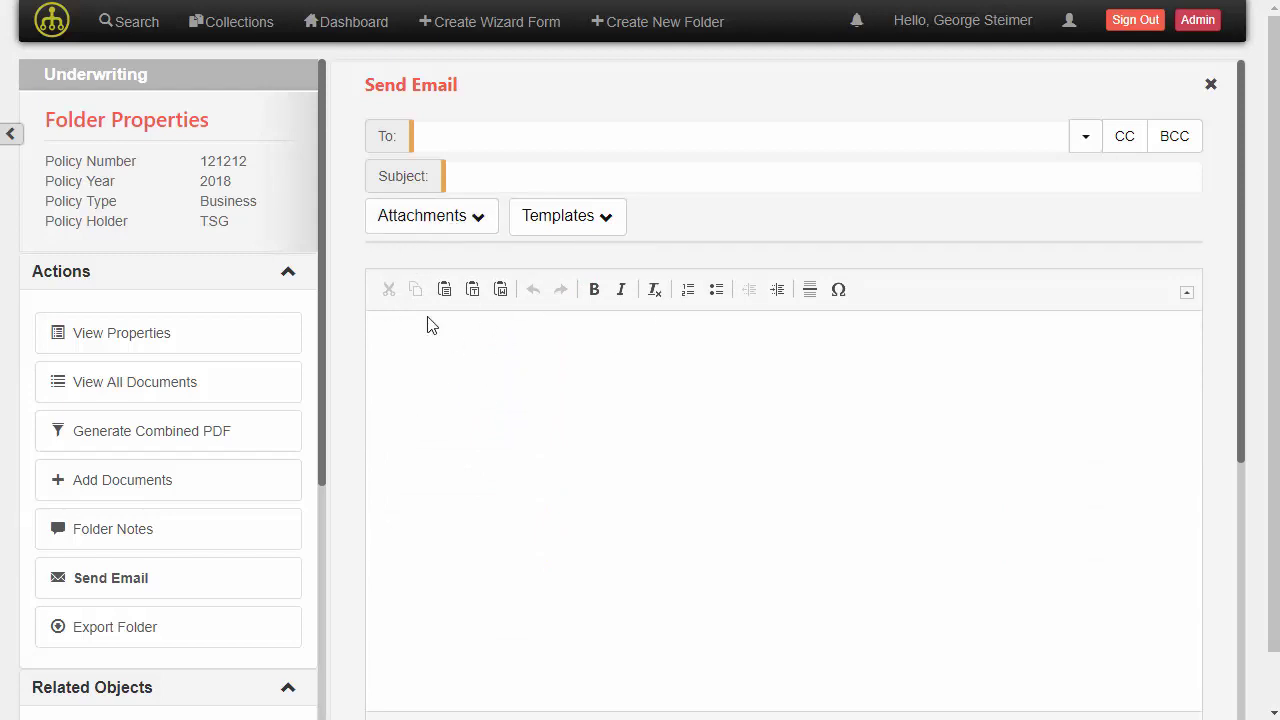
pyautogui.click(206, 288)
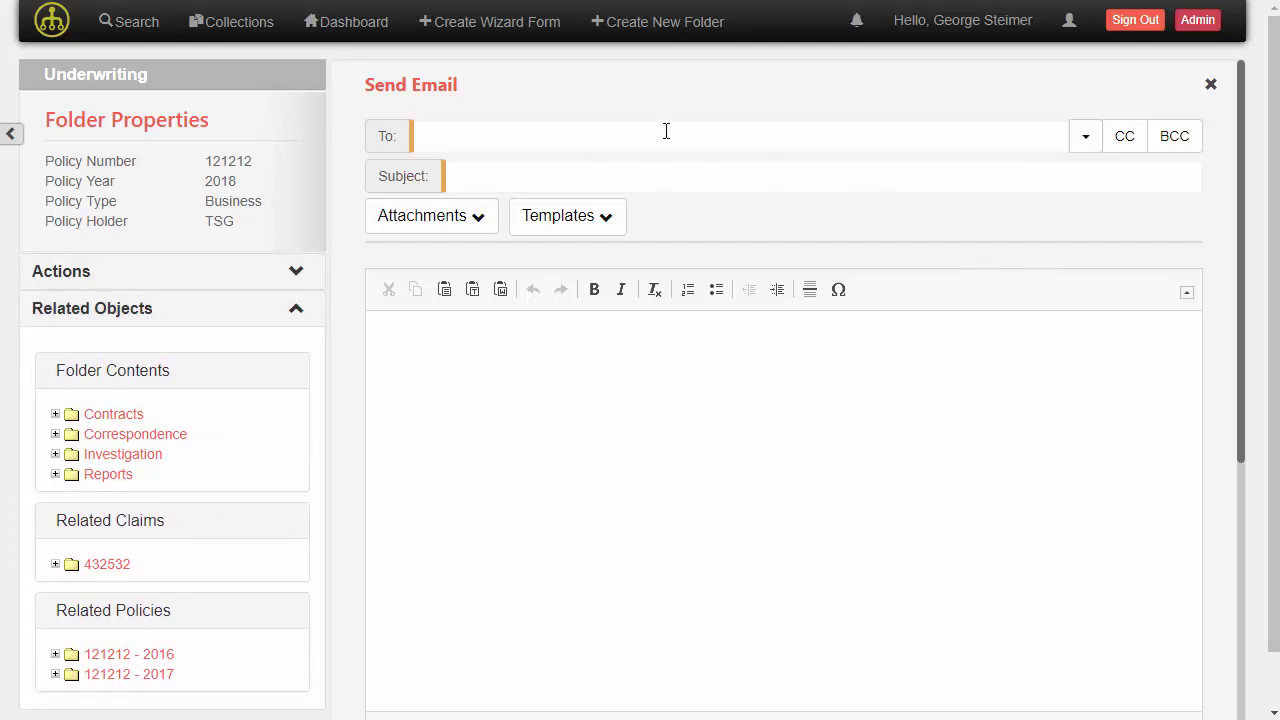
# Expand Contracts under Folder Contents and open the Policy Contract PDF in the viewer.
pyautogui.click(55, 414)
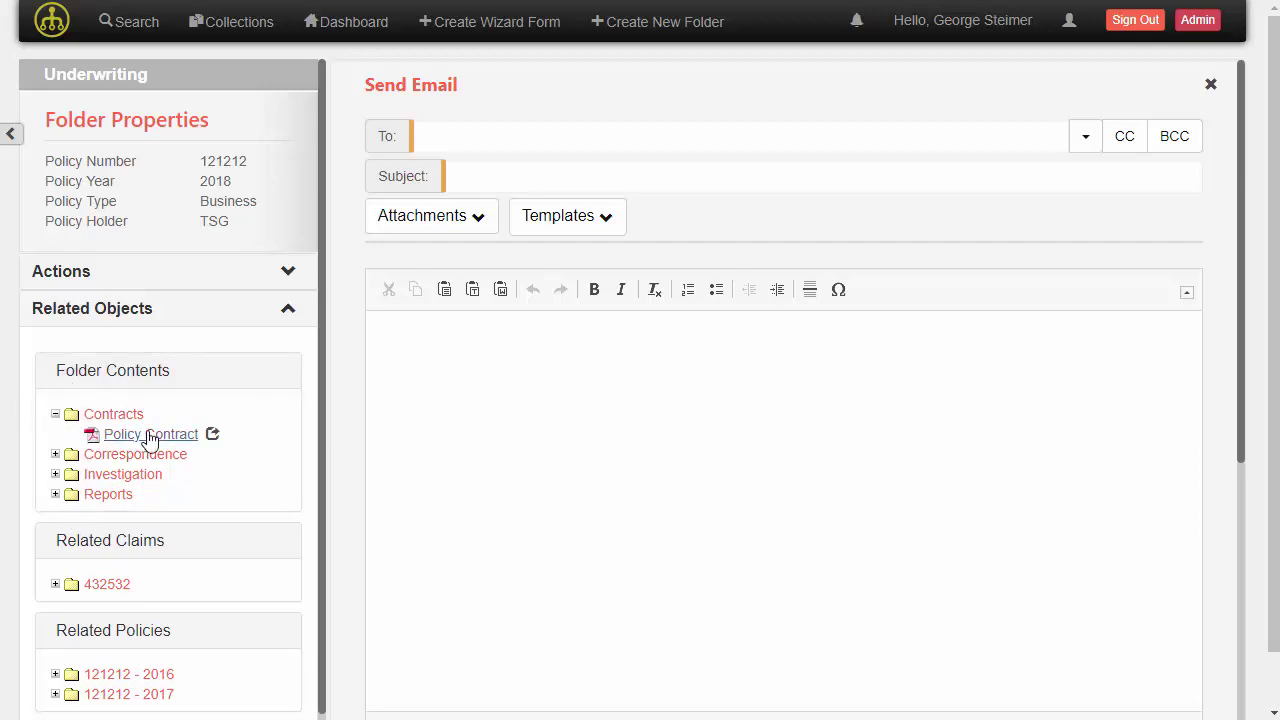
pyautogui.click(140, 434)
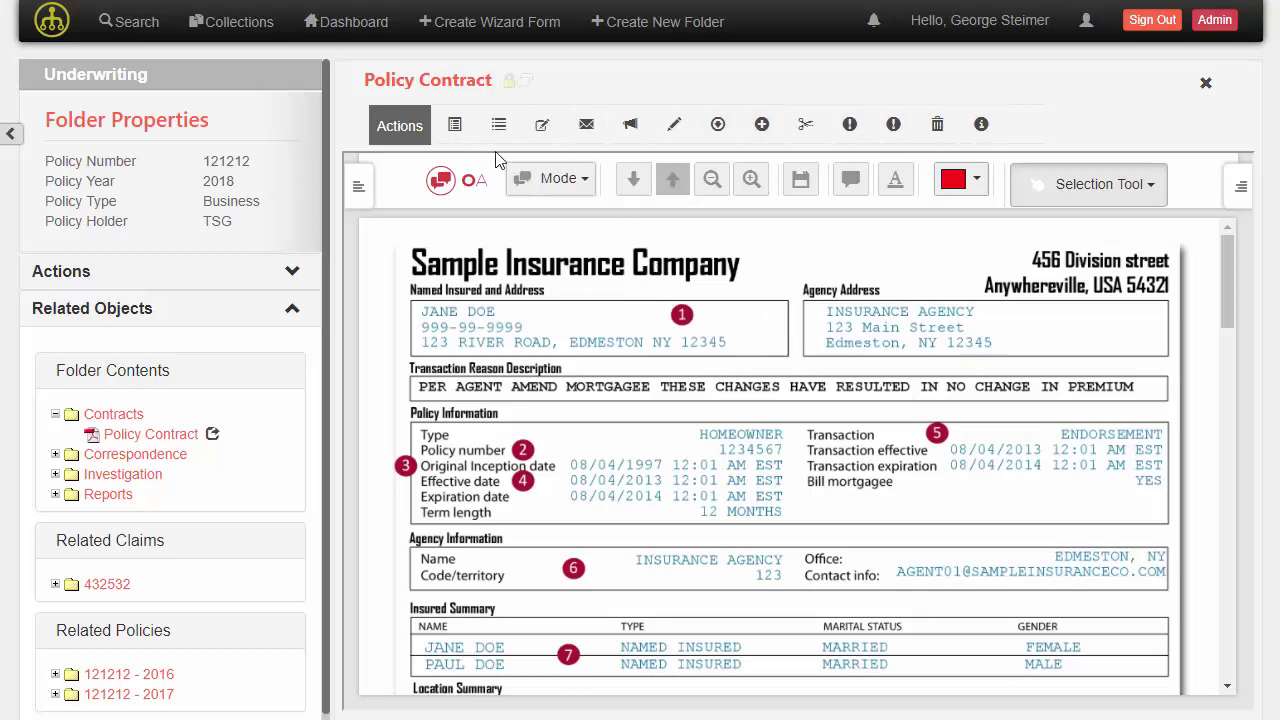
pyautogui.click(456, 127)
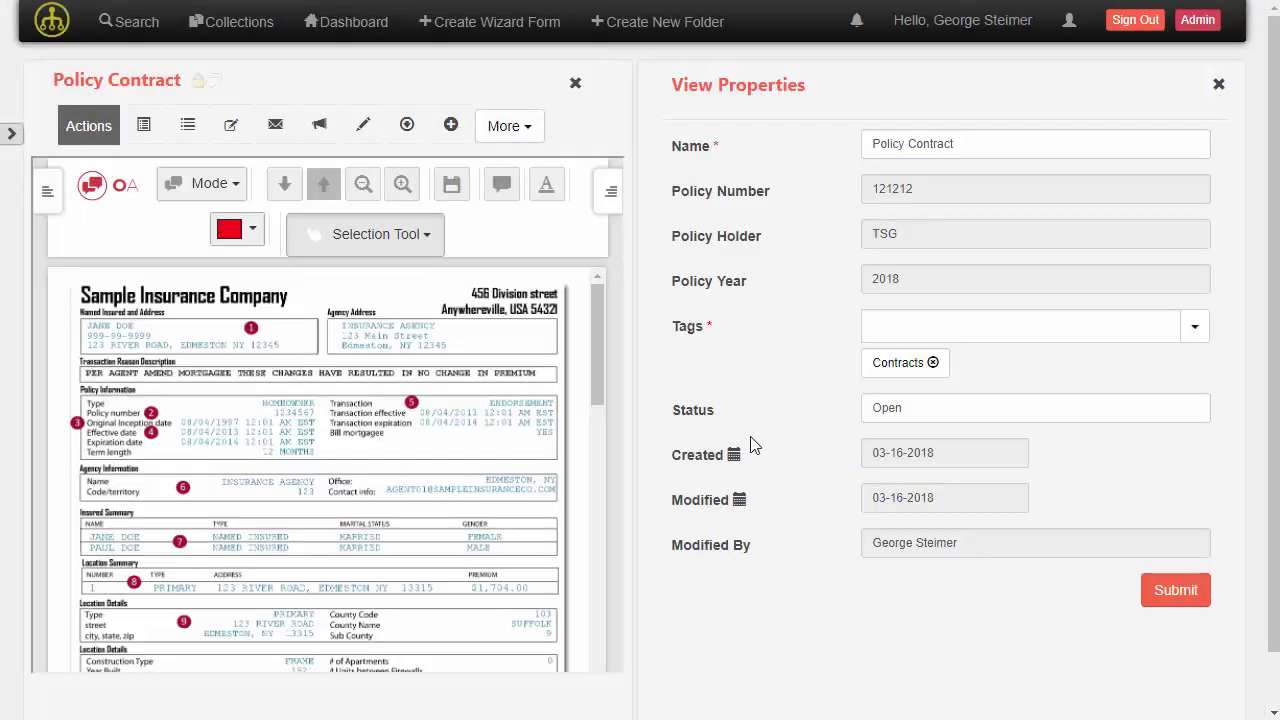
pyautogui.scroll(-2, 355, 420)
pyautogui.scroll(2, 355, 420)
pyautogui.click(1219, 88)
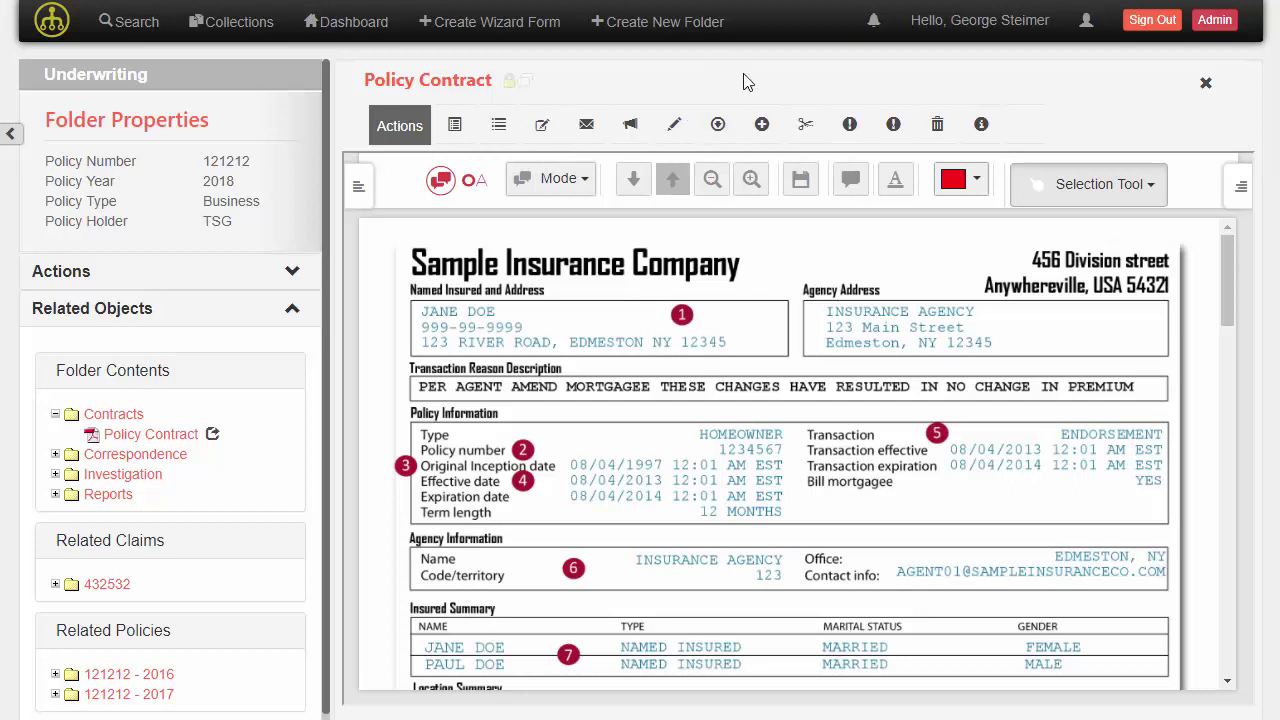
pyautogui.click(803, 130)
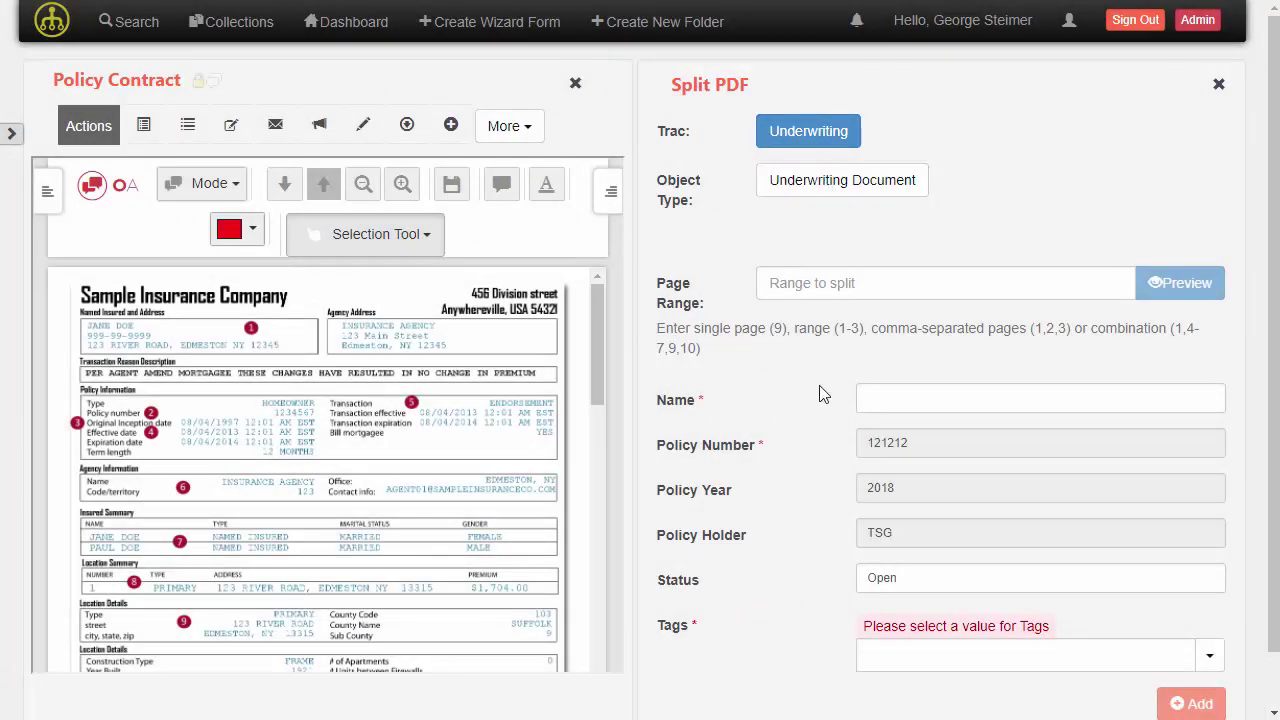
pyautogui.click(1220, 86)
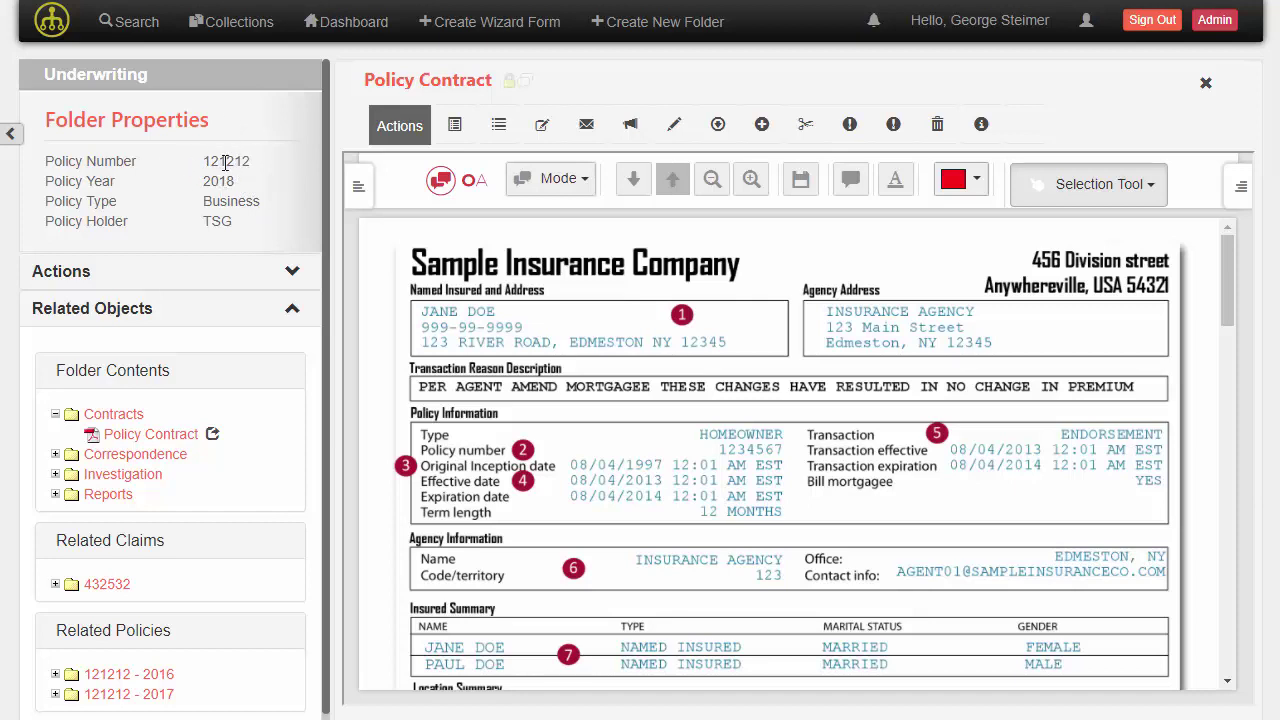
# Expand the related claim folder and its Reports subfolder to show the PDF report.
pyautogui.scroll(-1, 214, 274)
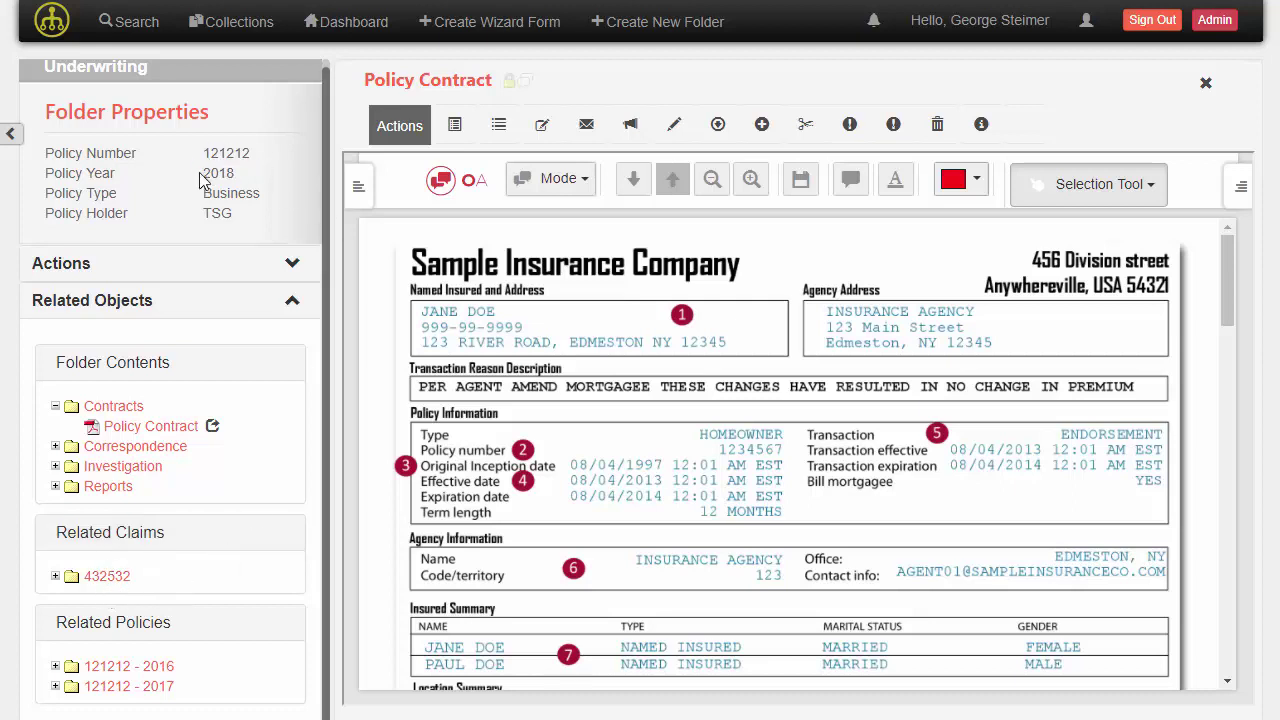
pyautogui.click(57, 577)
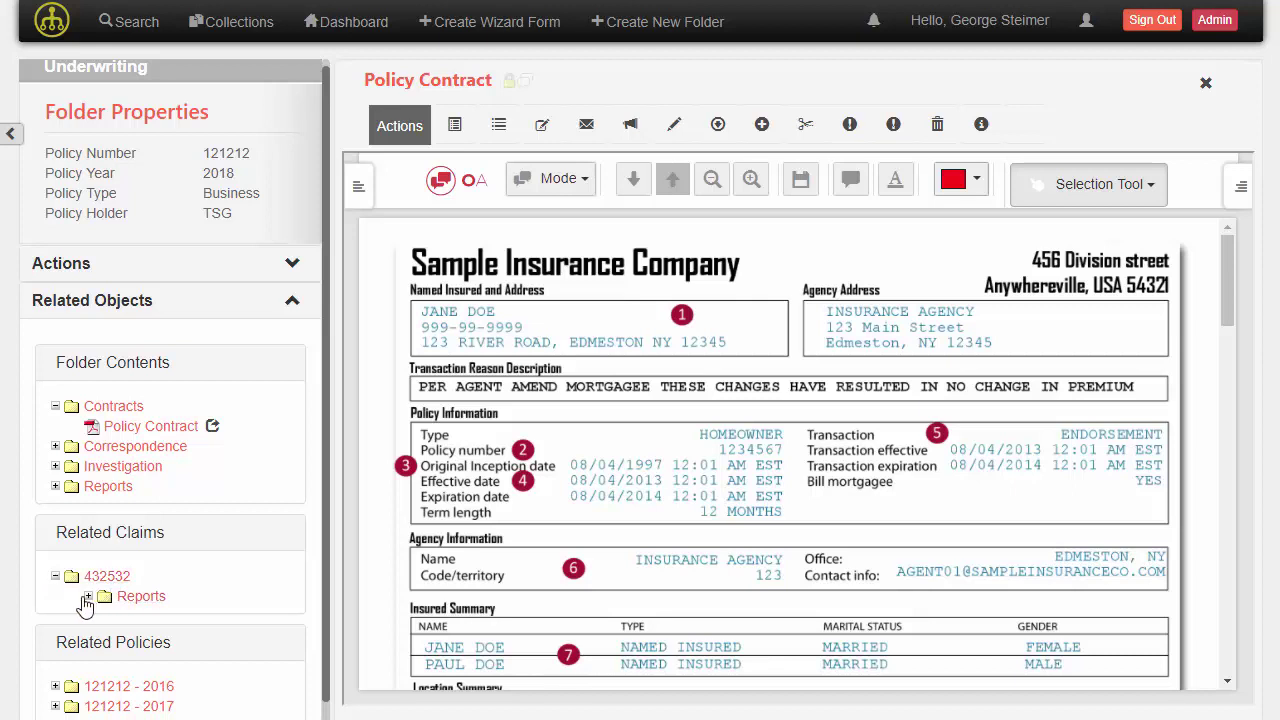
pyautogui.click(88, 596)
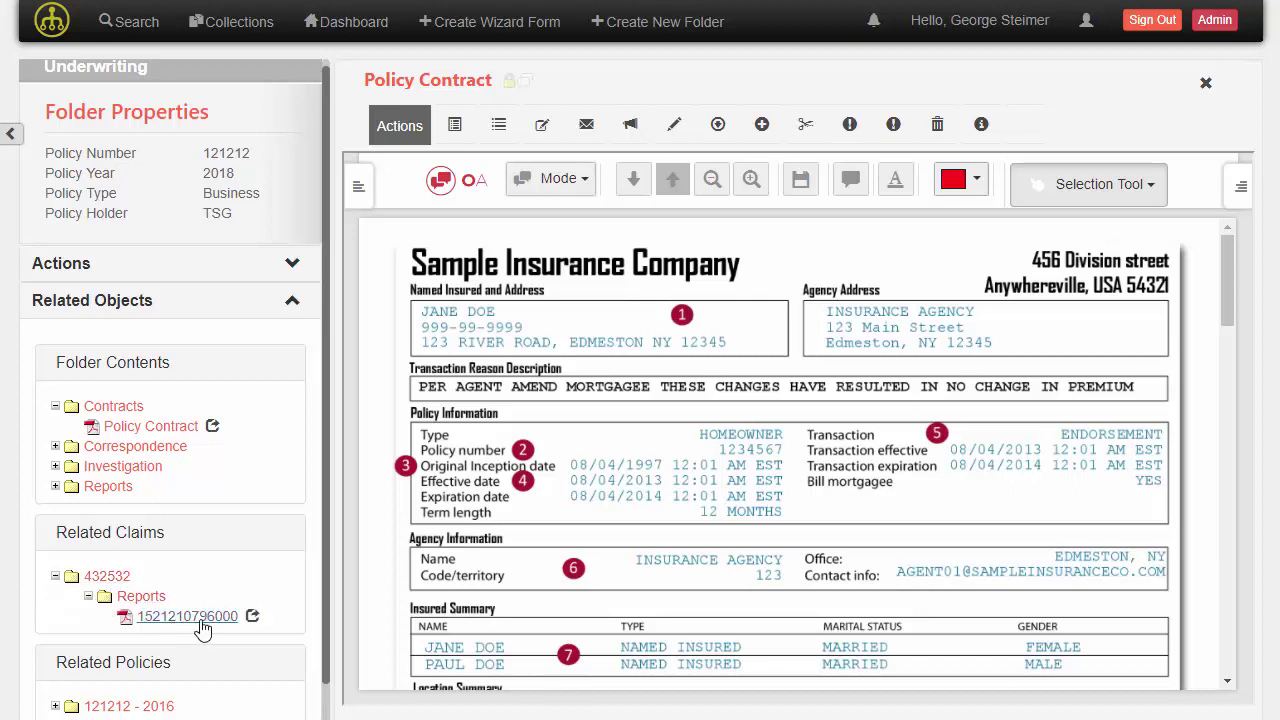
pyautogui.click(253, 617)
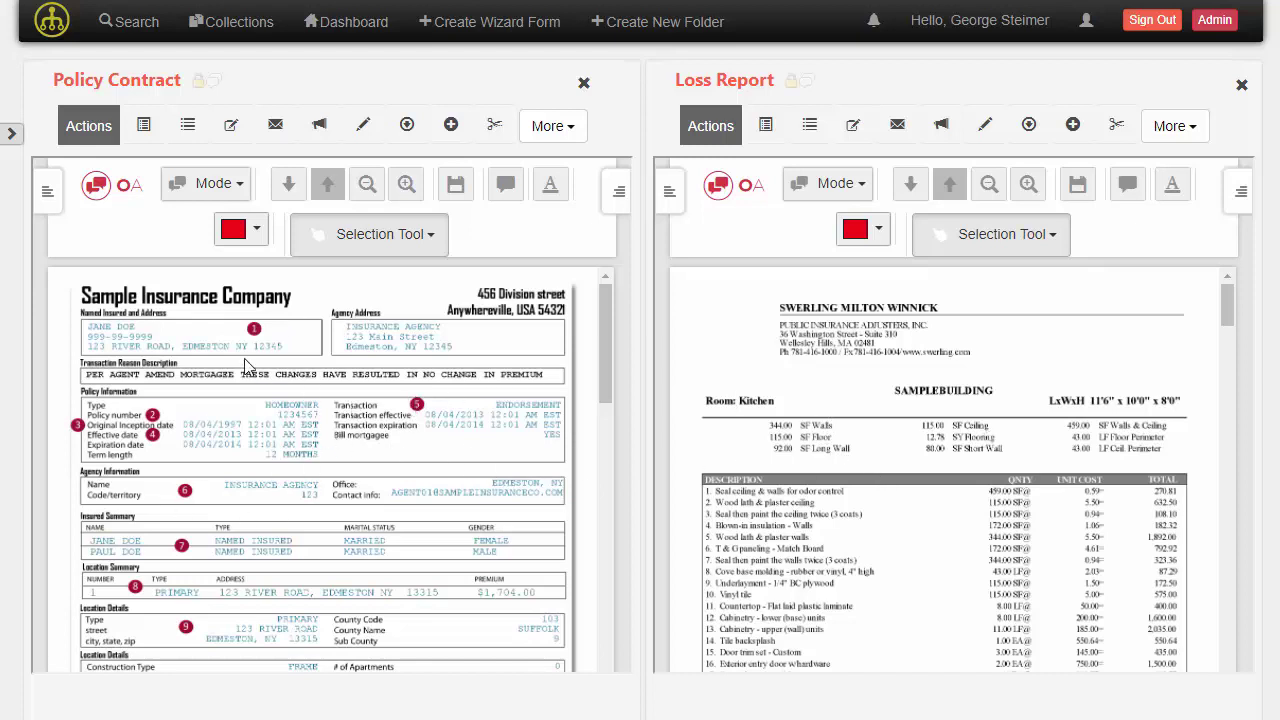
pyautogui.scroll(-2, 840, 512)
pyautogui.scroll(-4, 403, 522)
pyautogui.scroll(4, 410, 523)
pyautogui.scroll(2, 1038, 500)
pyautogui.click(1241, 85)
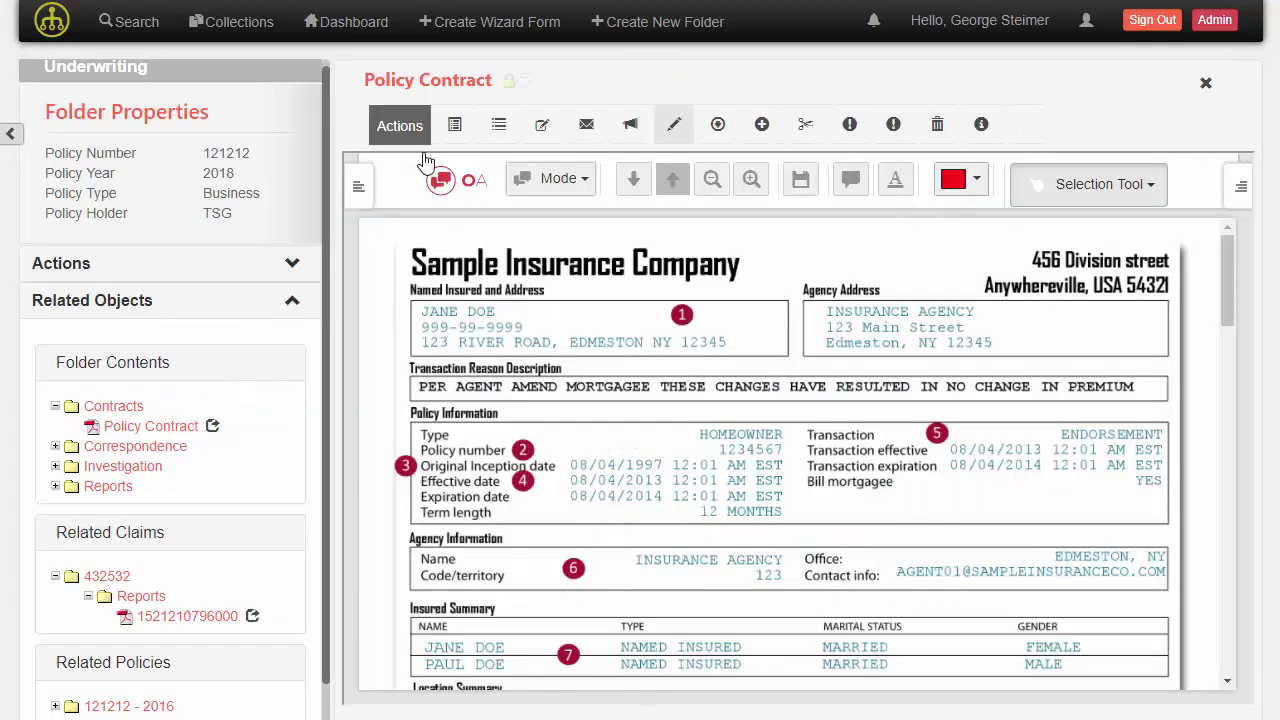
pyautogui.scroll(1, 250, 195)
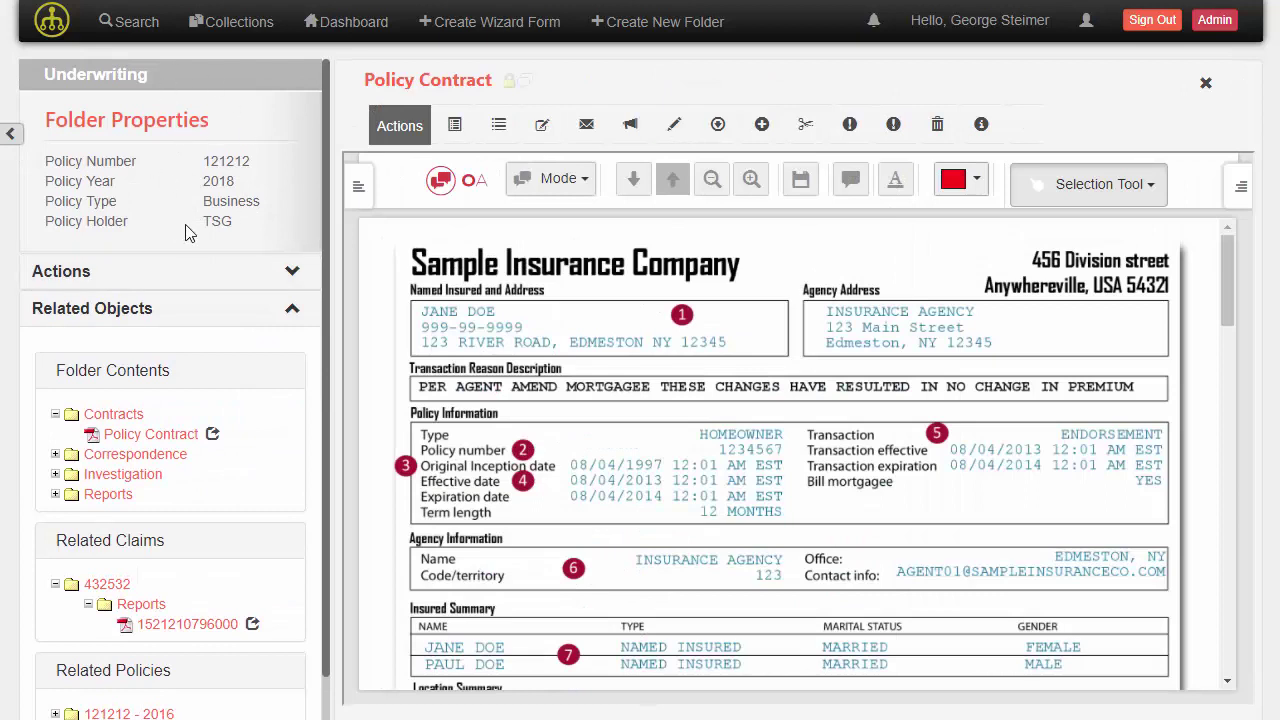
# Use View All Documents under Actions to list the folder's six documents.
pyautogui.click(168, 274)
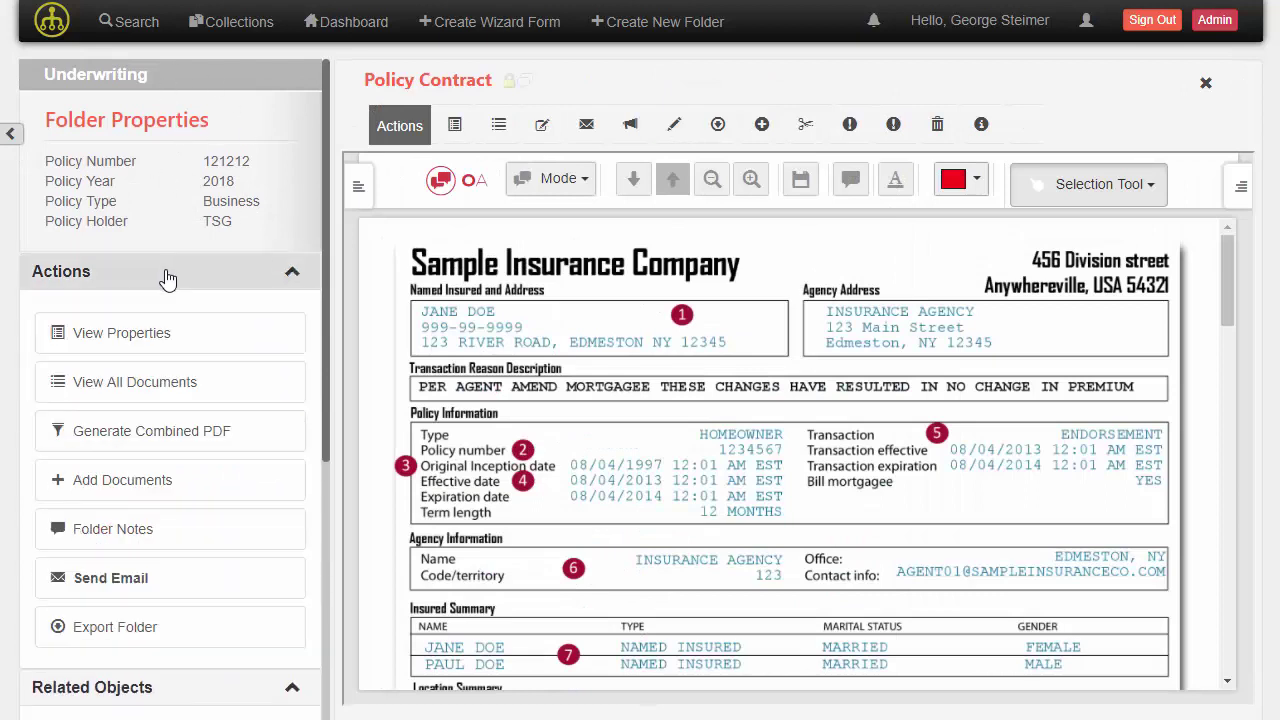
pyautogui.click(155, 390)
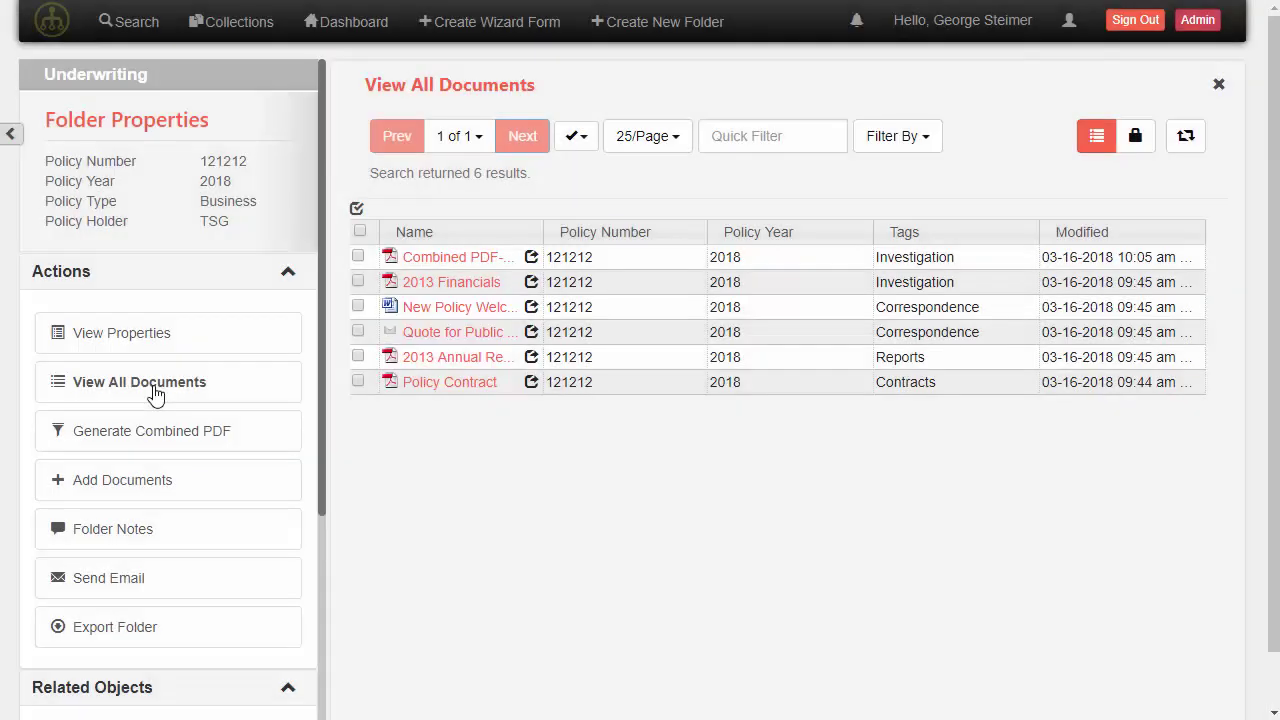